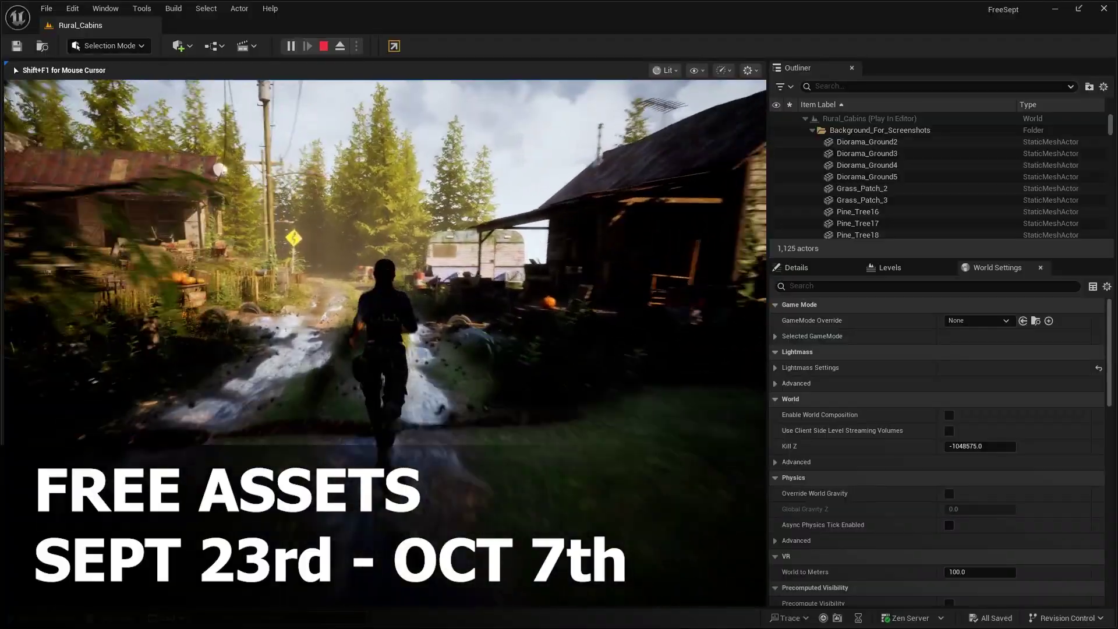
# - Look around the dirt road, fences and cabins of the Rural_Cabins level
pyautogui.press('s')
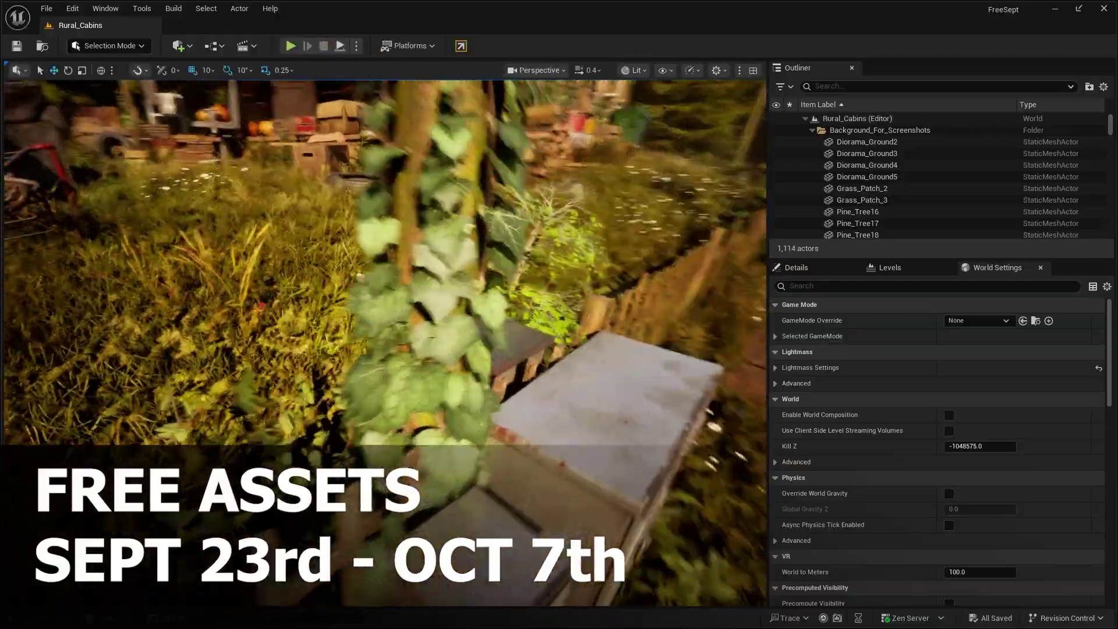
pyautogui.press('w')
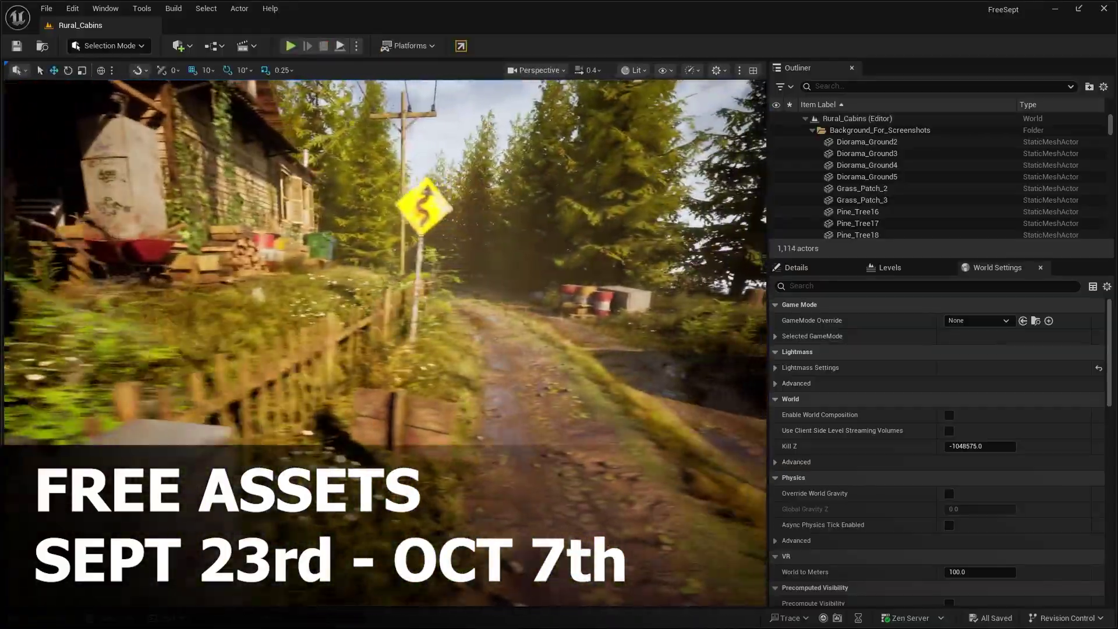
pyautogui.press('w')
pyautogui.scroll(-1, 385, 343)
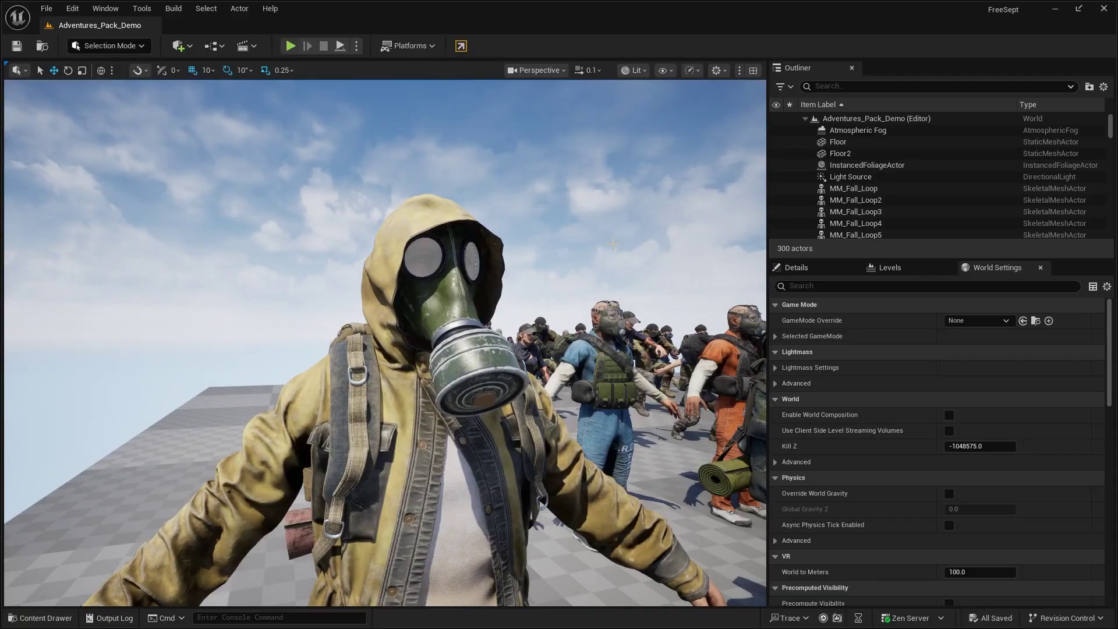
# - Examine the survivor characters, their outfits and the separated gear pieces in the Adventures_Pack_Demo level
pyautogui.moveTo(613, 245); pyautogui.dragTo(636, 256, button='right')
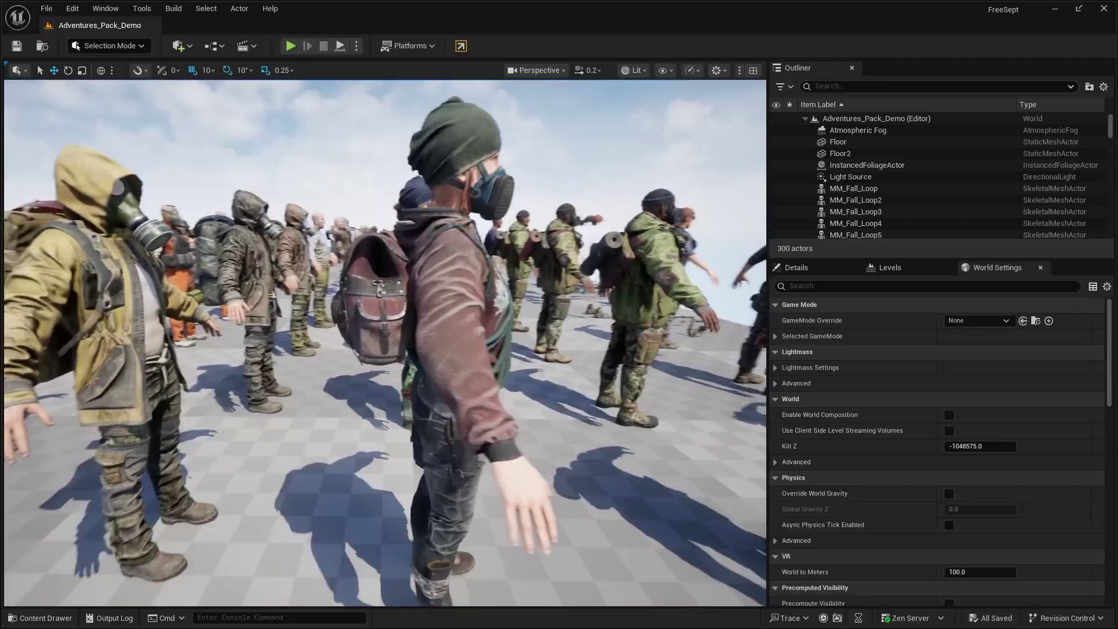
pyautogui.press('a')
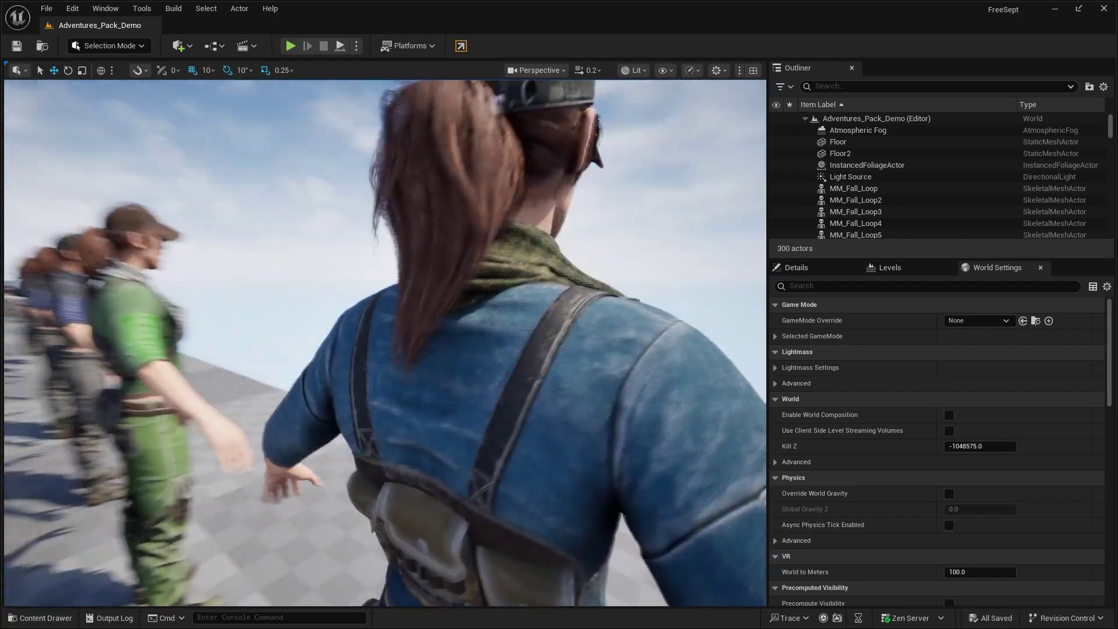
pyautogui.moveTo(385, 342); pyautogui.dragTo(280, 335, button='right')
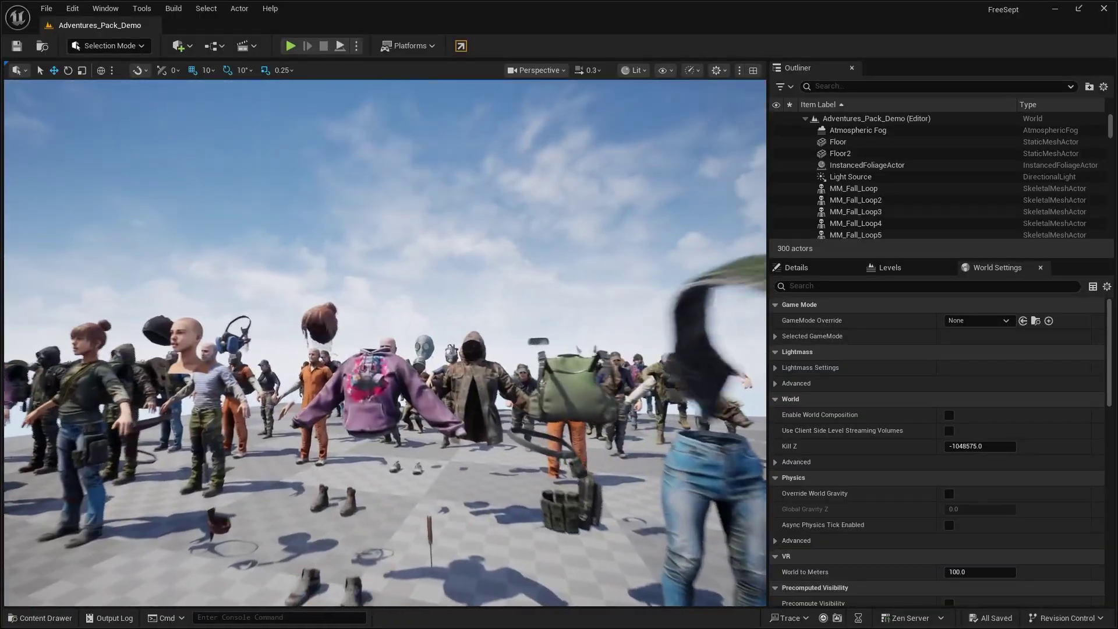
pyautogui.moveTo(385, 343); pyautogui.dragTo(460, 376, button='right')
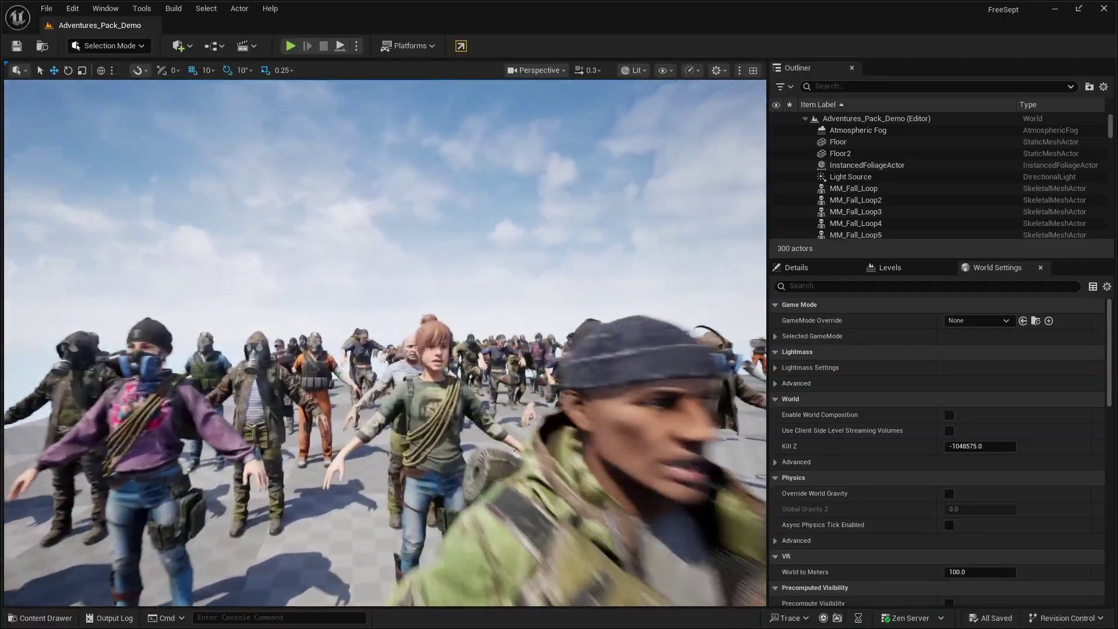
pyautogui.moveTo(384, 343); pyautogui.dragTo(463, 381, button='right')
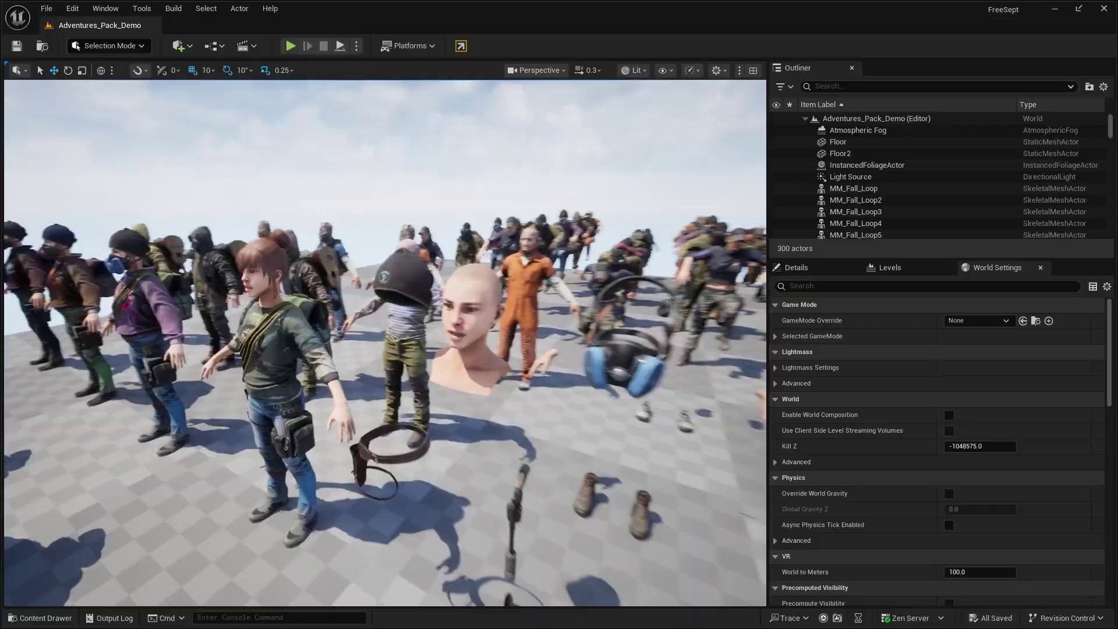
pyautogui.moveTo(384, 344); pyautogui.dragTo(454, 332, button='right')
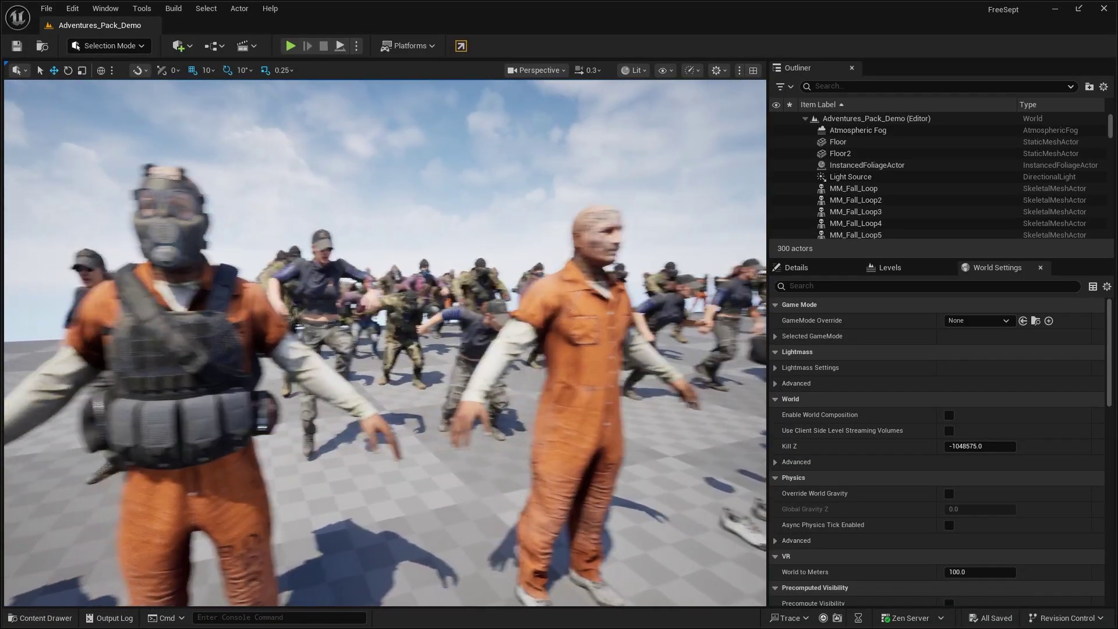
pyautogui.moveTo(384, 343); pyautogui.dragTo(250, 342, button='right')
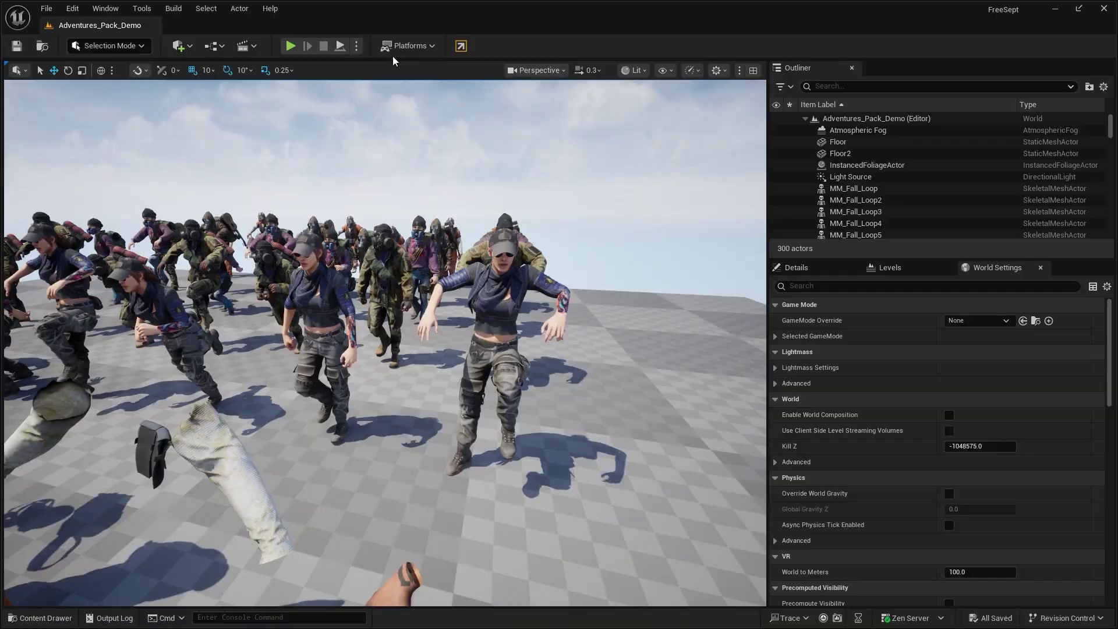
# - Run the Adventures_Pack_Demo level inside the viewport and survey the rows of characters and loose clothing pieces
pyautogui.click(357, 47)
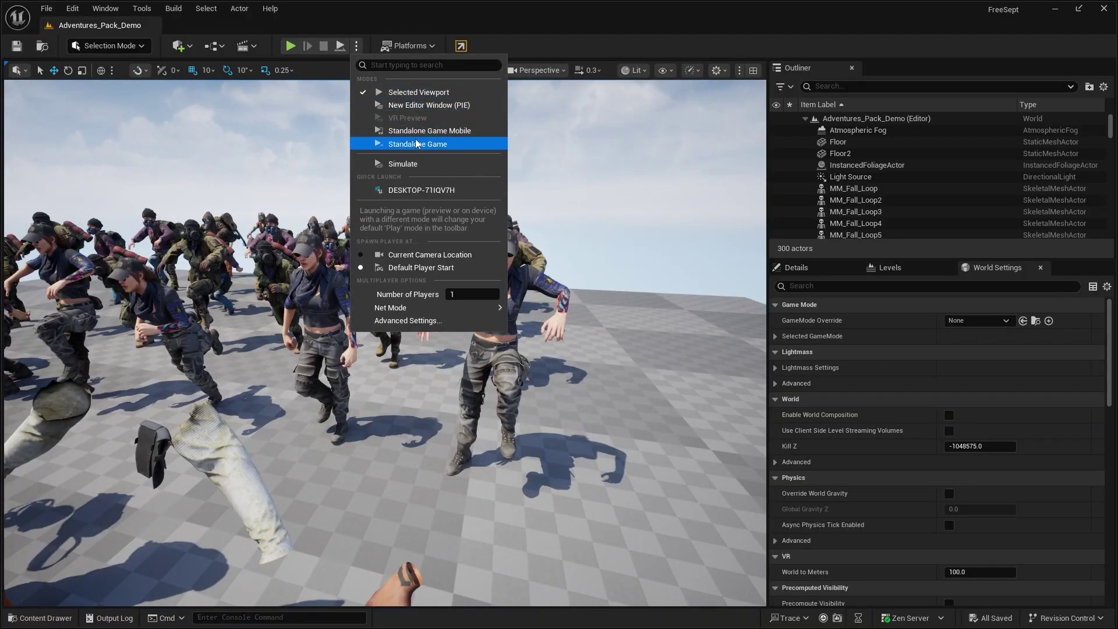
pyautogui.click(418, 92)
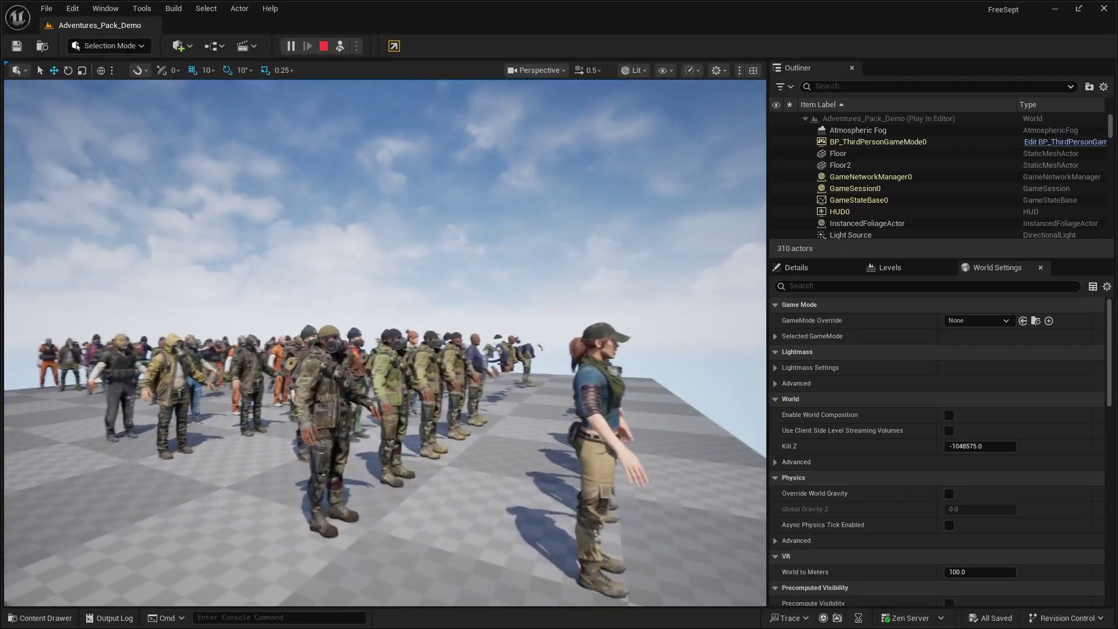
pyautogui.moveTo(385, 343); pyautogui.dragTo(349, 343, button='right')
pyautogui.scroll(-1, 385, 343)
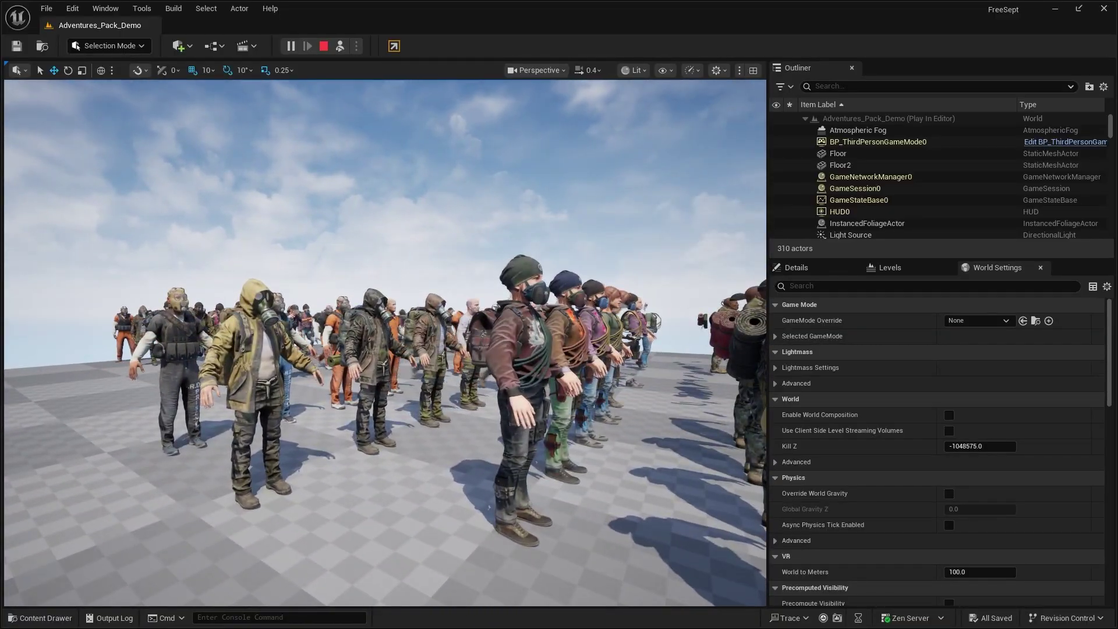
pyautogui.scroll(1, 385, 343)
pyautogui.moveTo(385, 343); pyautogui.dragTo(315, 391, button='right')
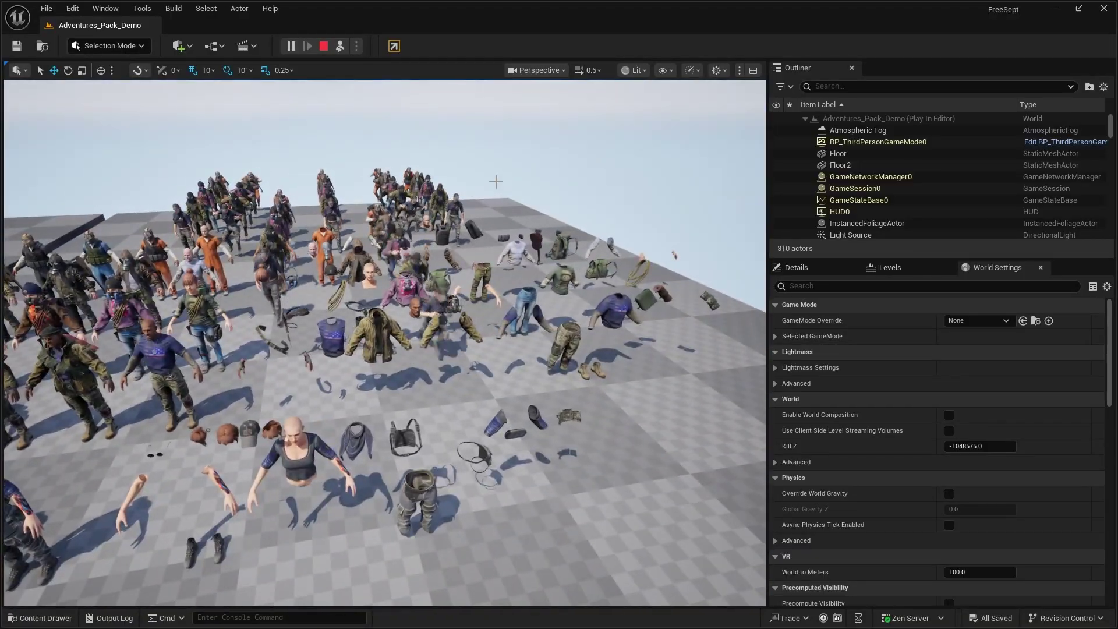
# - Pause the running level and inspect the separated female torso, arms, shoes, scarf and trousers up close
pyautogui.click(290, 46)
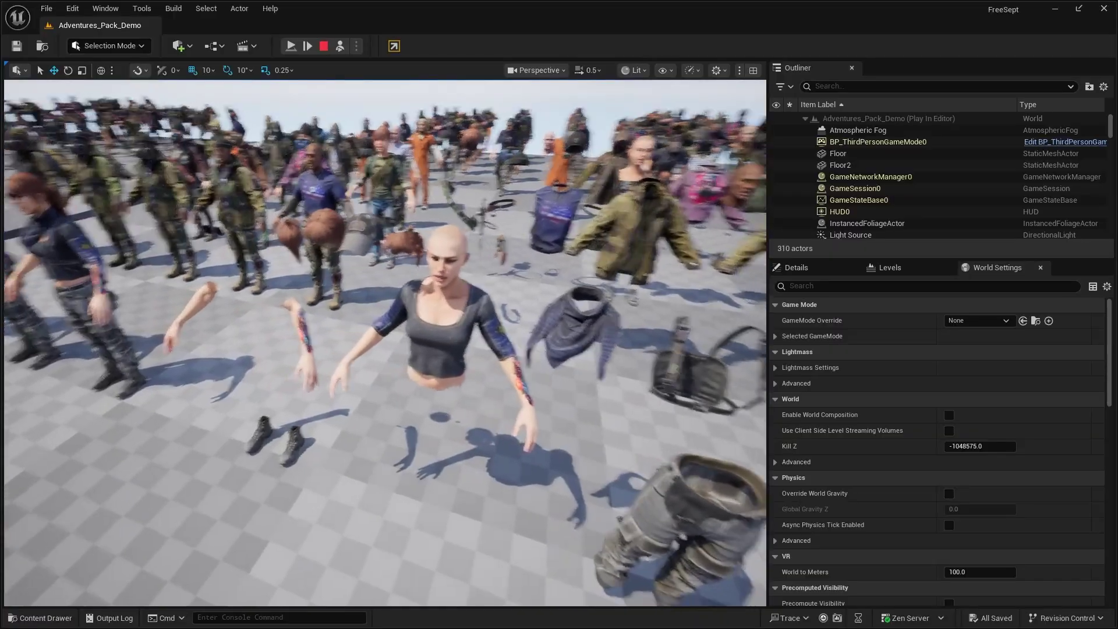
pyautogui.moveTo(385, 343); pyautogui.dragTo(536, 274, button='right')
pyautogui.moveTo(385, 343); pyautogui.dragTo(401, 372, button='right')
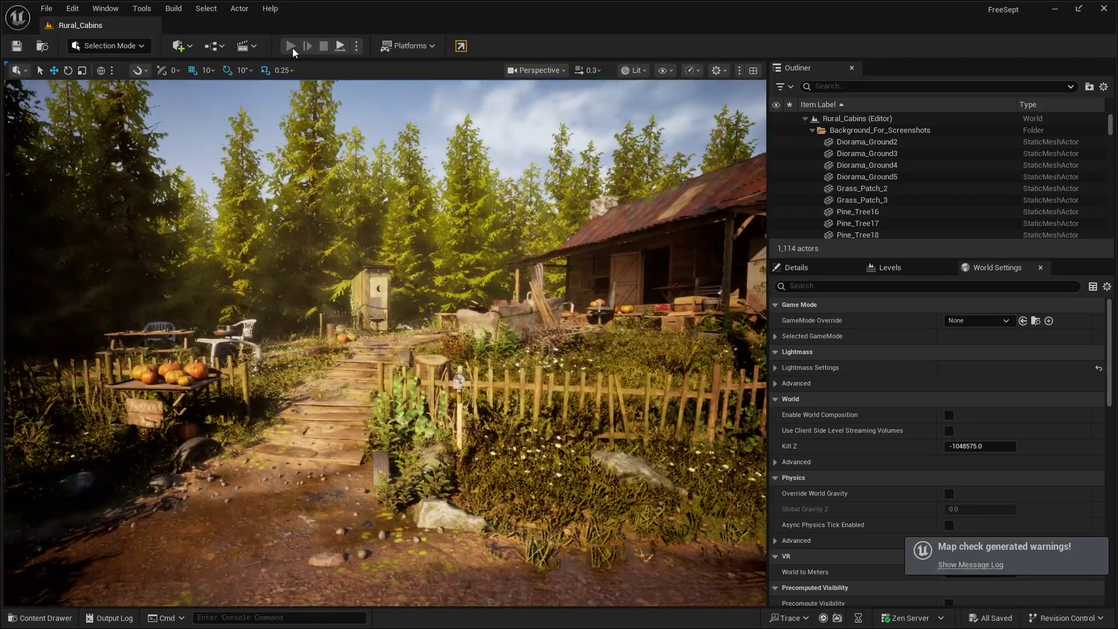
# - Start playing the Rural_Cabins level and run the mannequin along the puddled dirt road
pyautogui.click(290, 46)
pyautogui.click(507, 197)
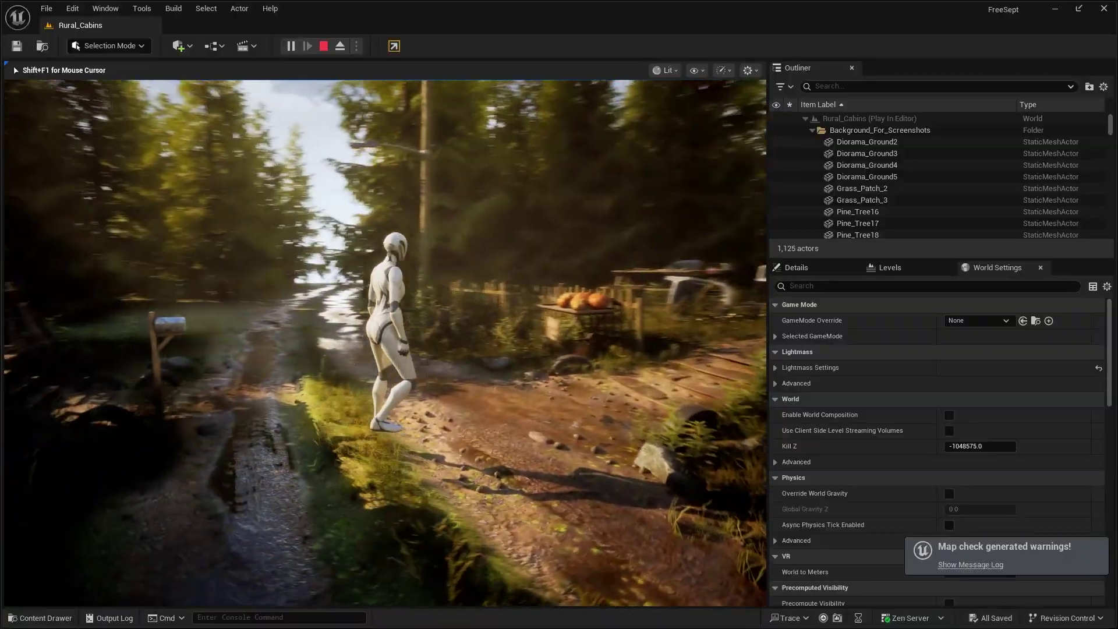
pyautogui.press('w')
pyautogui.press('w')
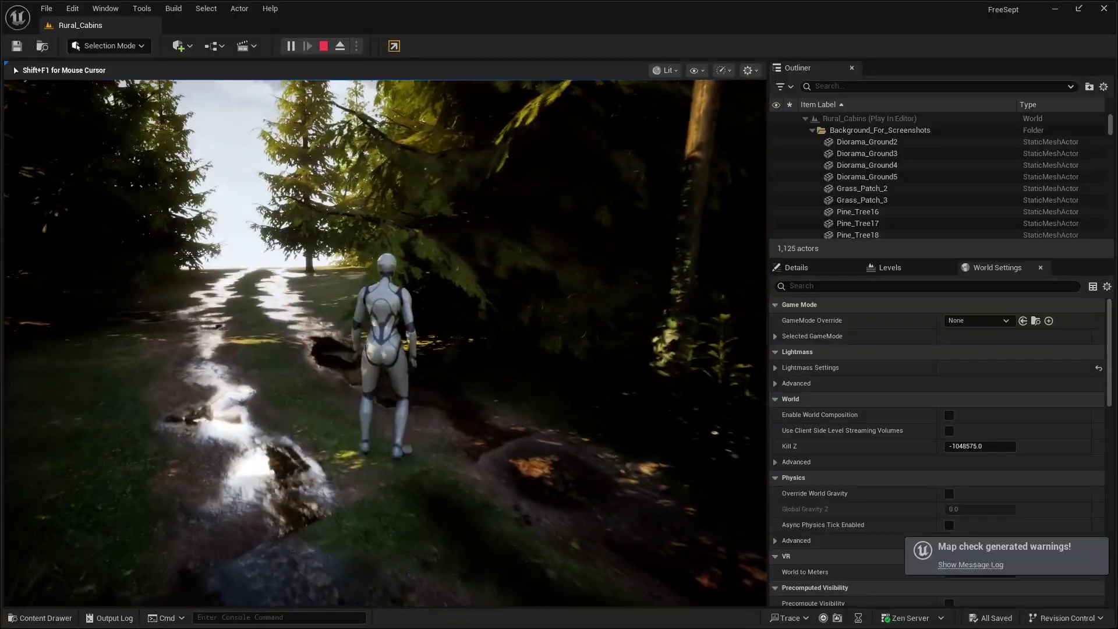
pyautogui.press('w')
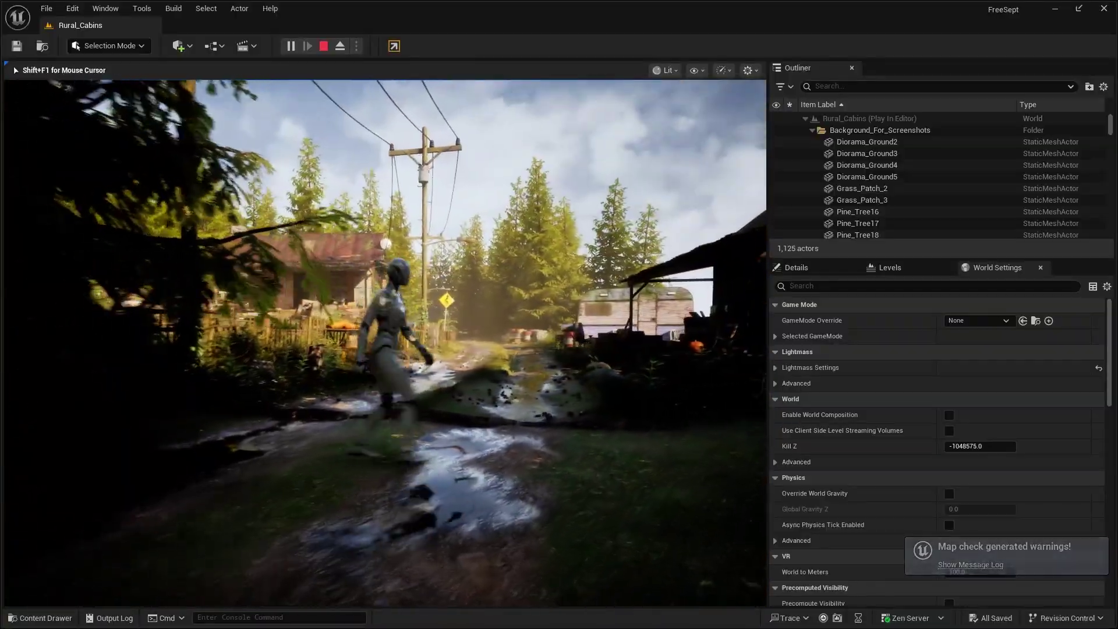
# - Walk the mannequin up the wooden plank path through the yard to the porch of the red-roofed cabin
pyautogui.press('w')
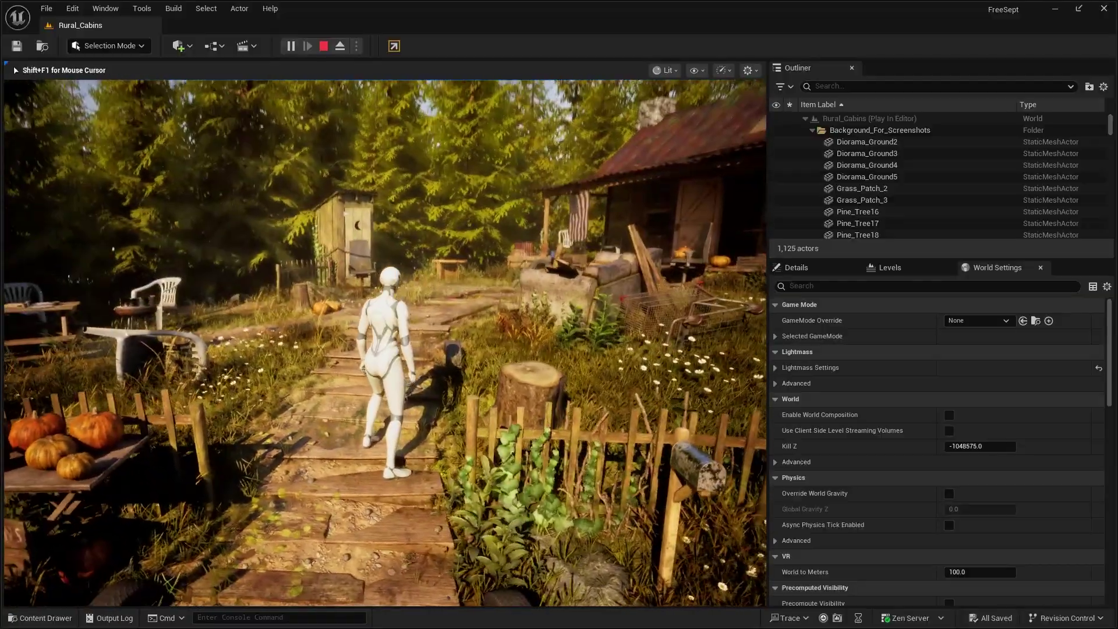
pyautogui.press('w')
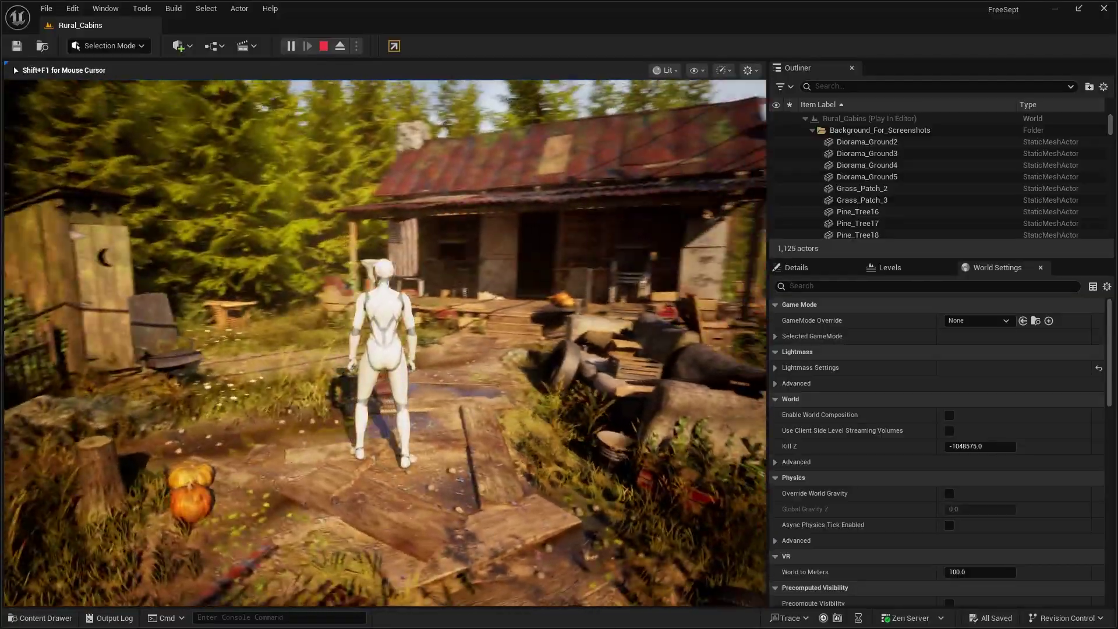
pyautogui.press('w')
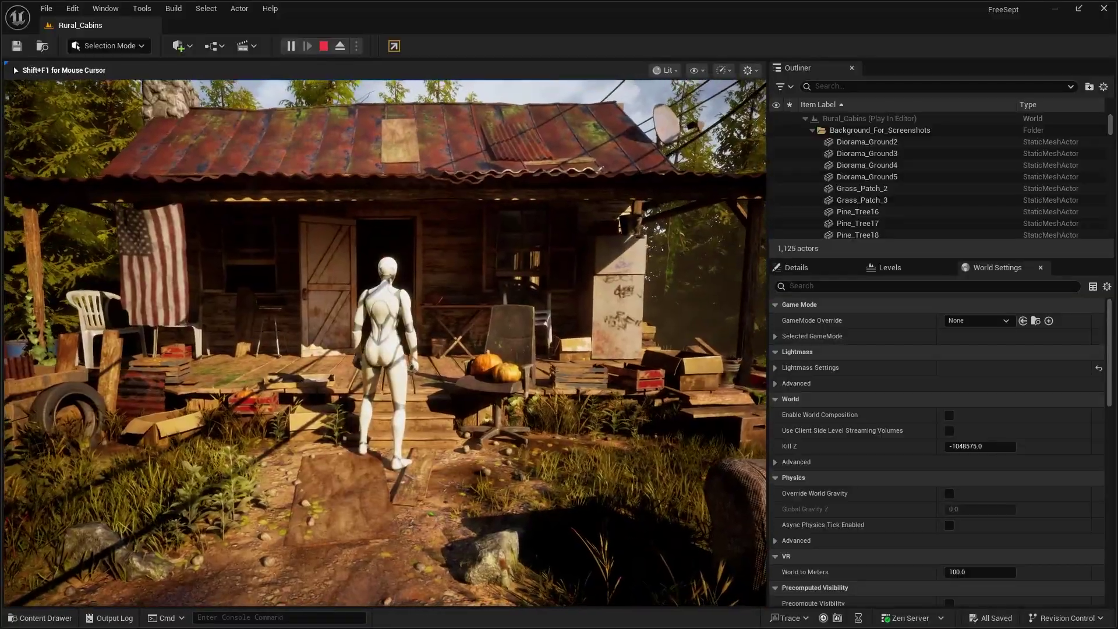
pyautogui.press('d')
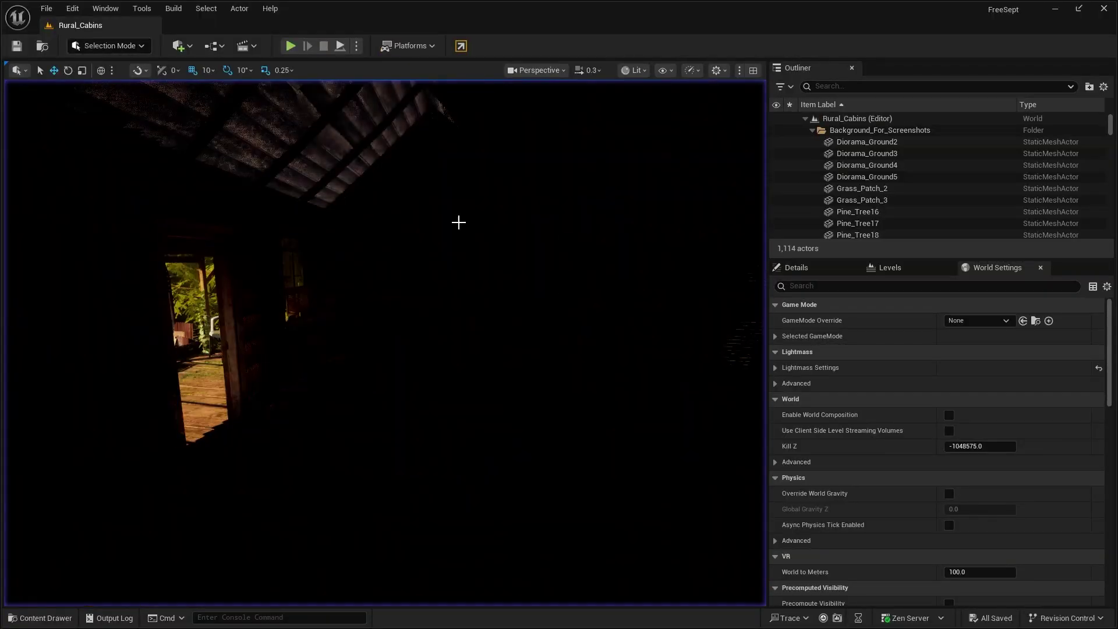
# - Switch the viewport to the Unlit view mode and inspect the dark cabin's log walls, windows and roof beams
pyautogui.click(515, 72)
pyautogui.click(633, 71)
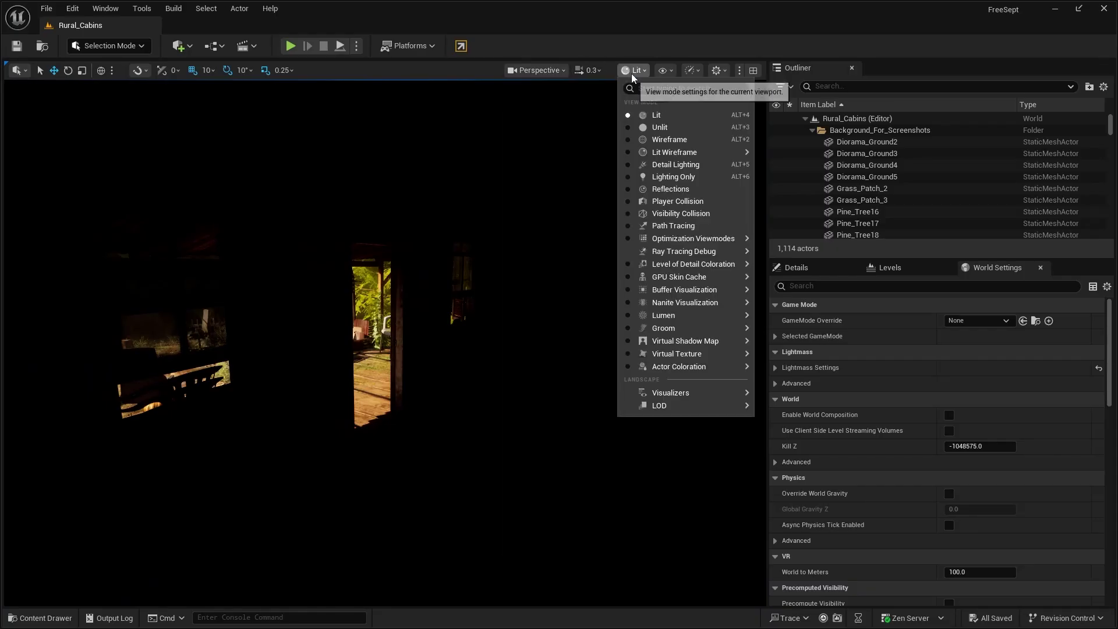
pyautogui.click(664, 128)
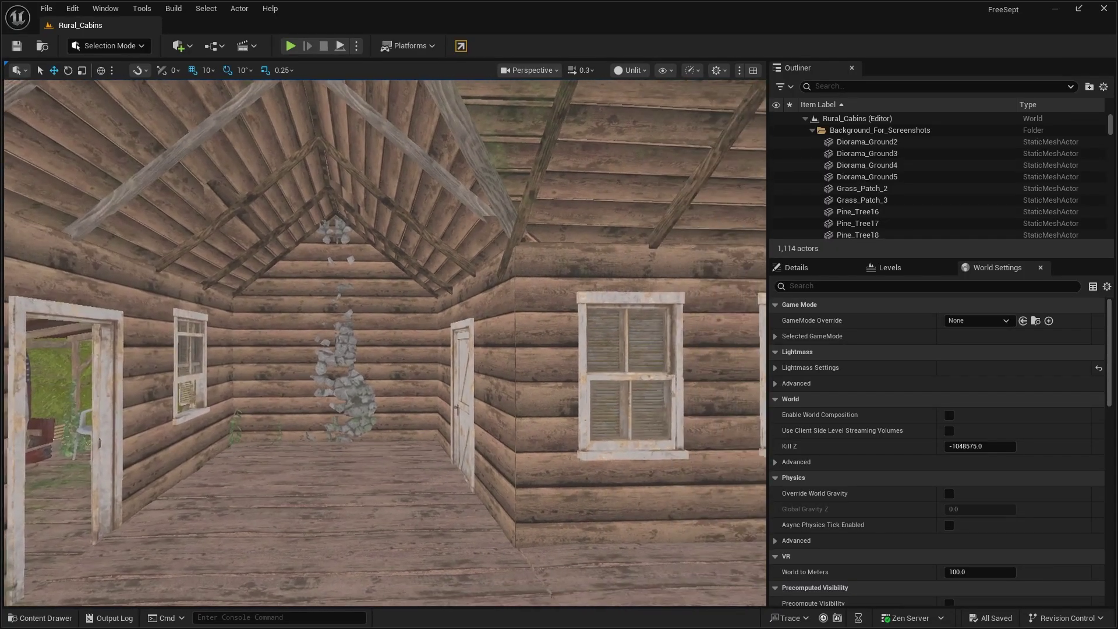
pyautogui.moveTo(384, 343); pyautogui.dragTo(623, 349, button='right')
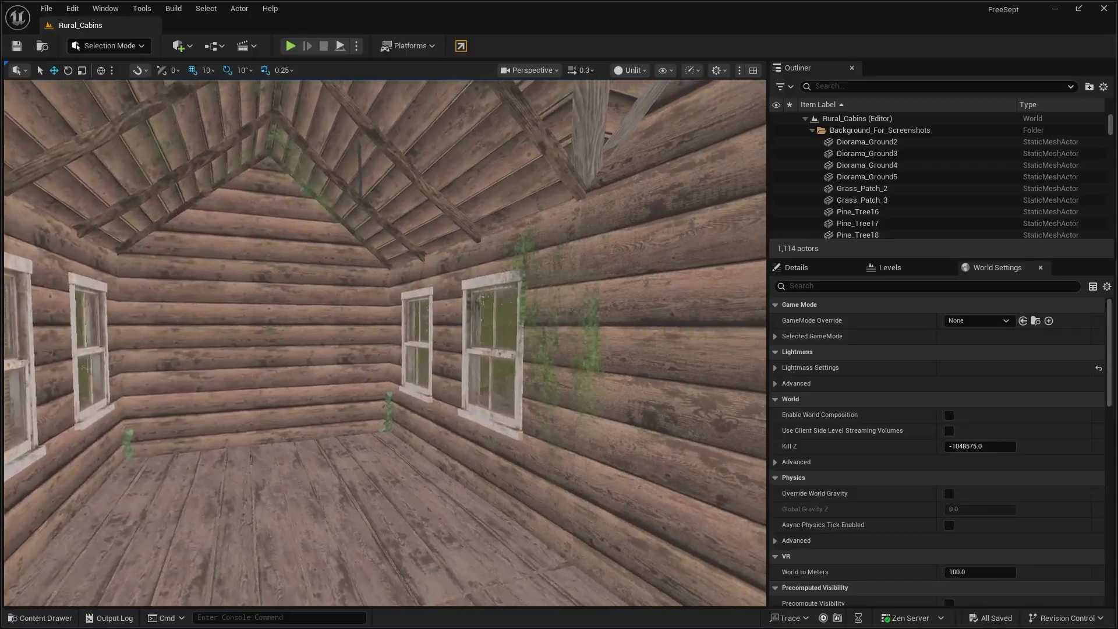
pyautogui.moveTo(431, 335); pyautogui.dragTo(367, 329, button='right')
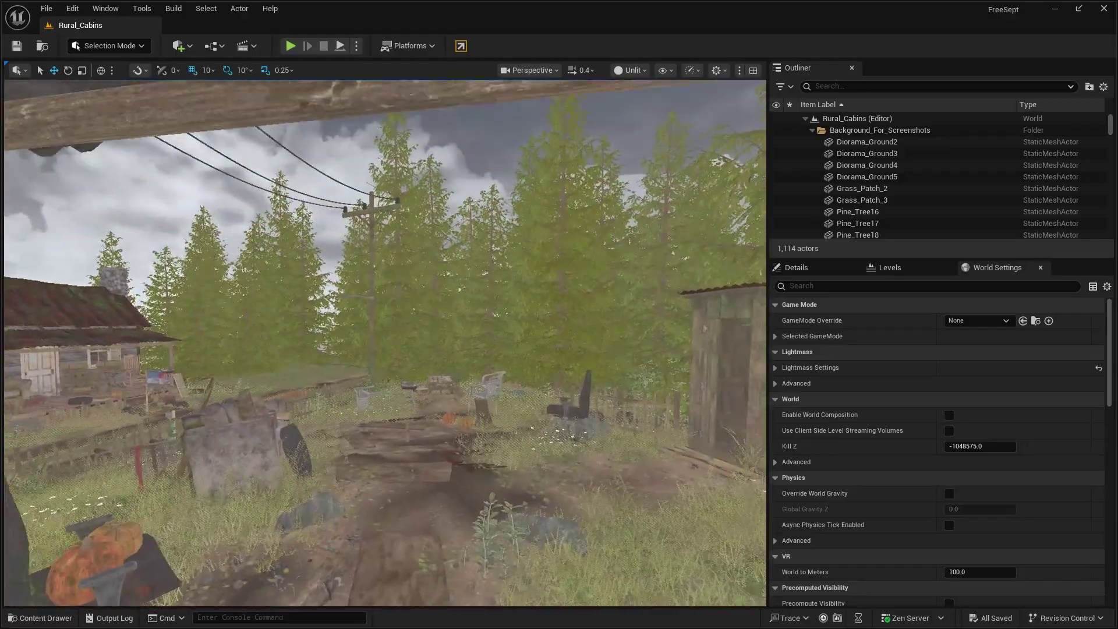
# - Set the viewport's view mode back to Lit
pyautogui.click(548, 70)
pyautogui.click(631, 70)
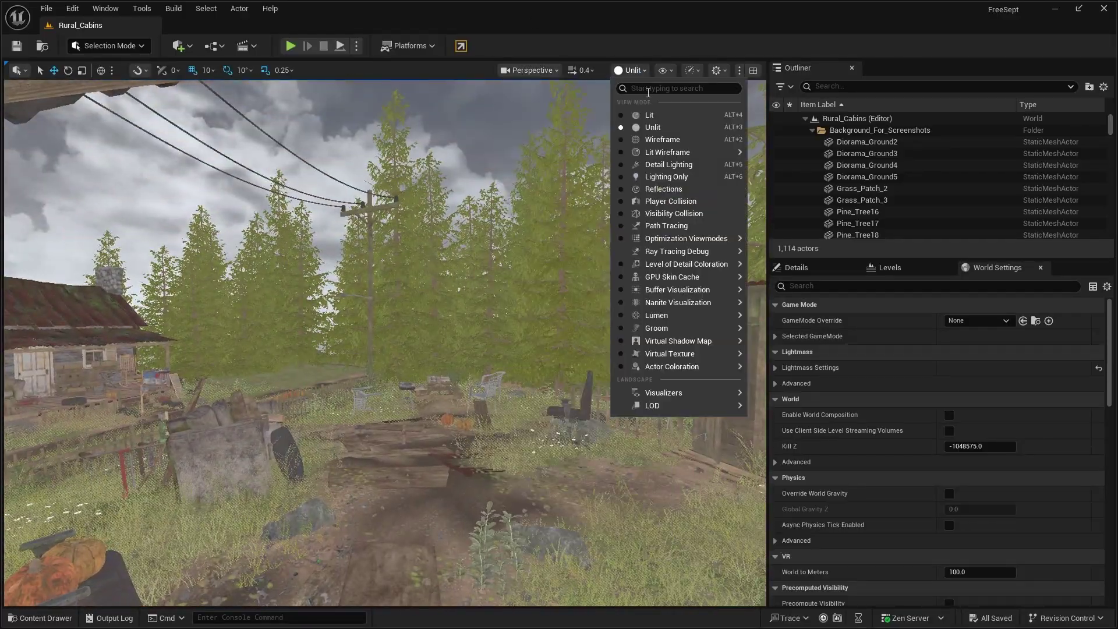
pyautogui.click(635, 115)
# - Examine the ivy-covered post, the house with the bins, the road and the pumpkin stand around the cabins
pyautogui.moveTo(660, 143); pyautogui.dragTo(620, 145, button='right')
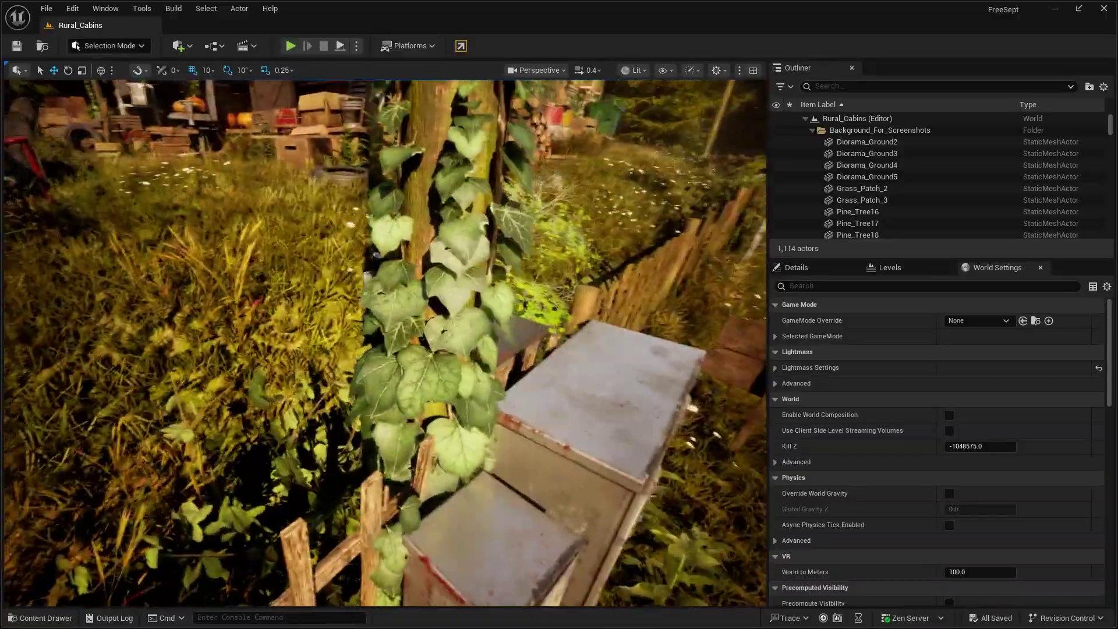
pyautogui.moveTo(384, 344); pyautogui.dragTo(411, 263, button='right')
pyautogui.scroll(-1, 519, 270)
pyautogui.scroll(1, 402, 265)
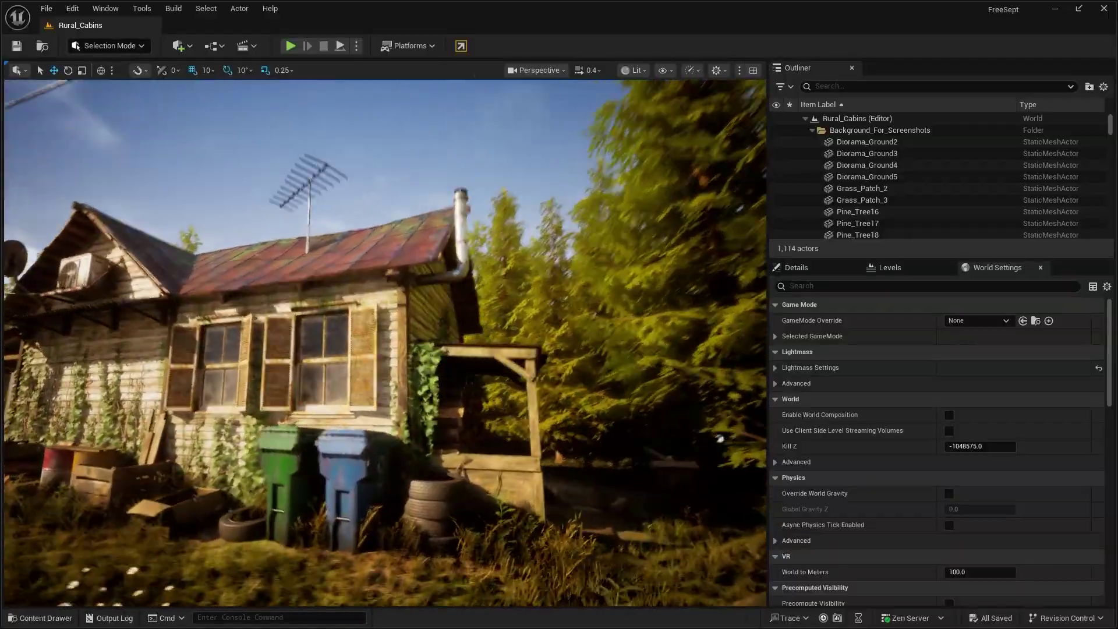
pyautogui.press('w')
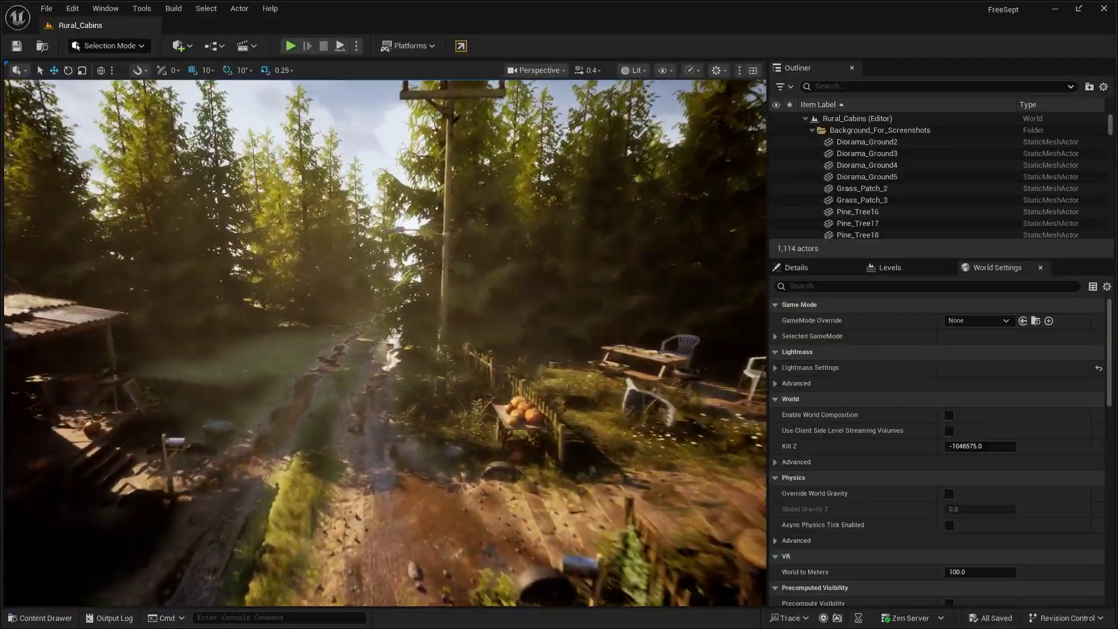
pyautogui.press('w')
pyautogui.moveTo(385, 280); pyautogui.dragTo(434, 279, button='right')
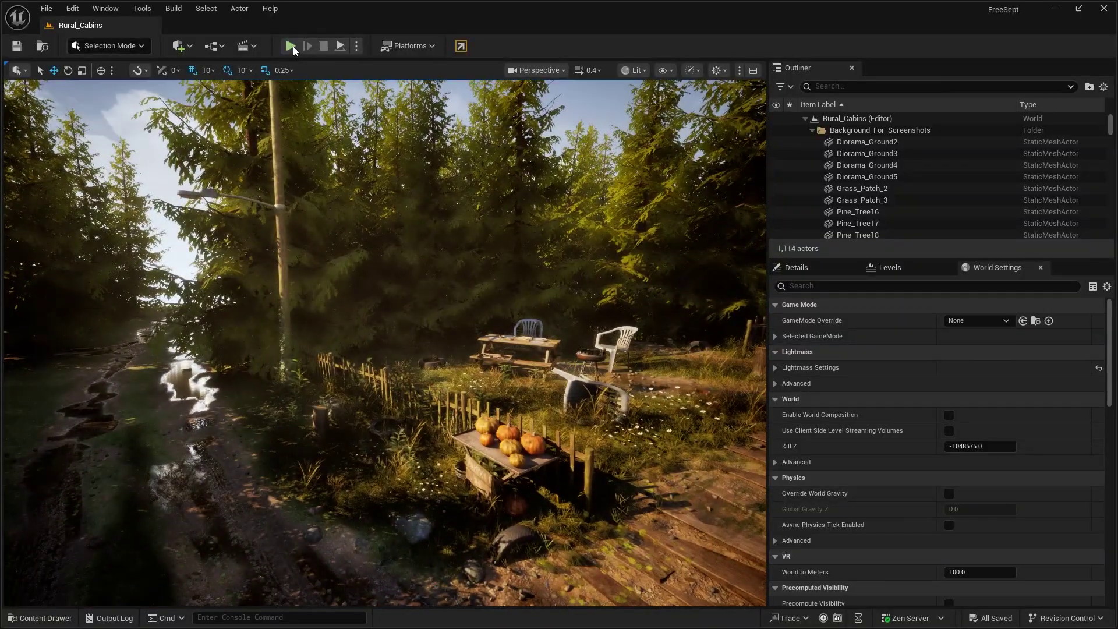
# - Play the Rural_Cabins level with the survivor character and run along the dirt road towards the cabin
pyautogui.hotkey('alt', 'p')
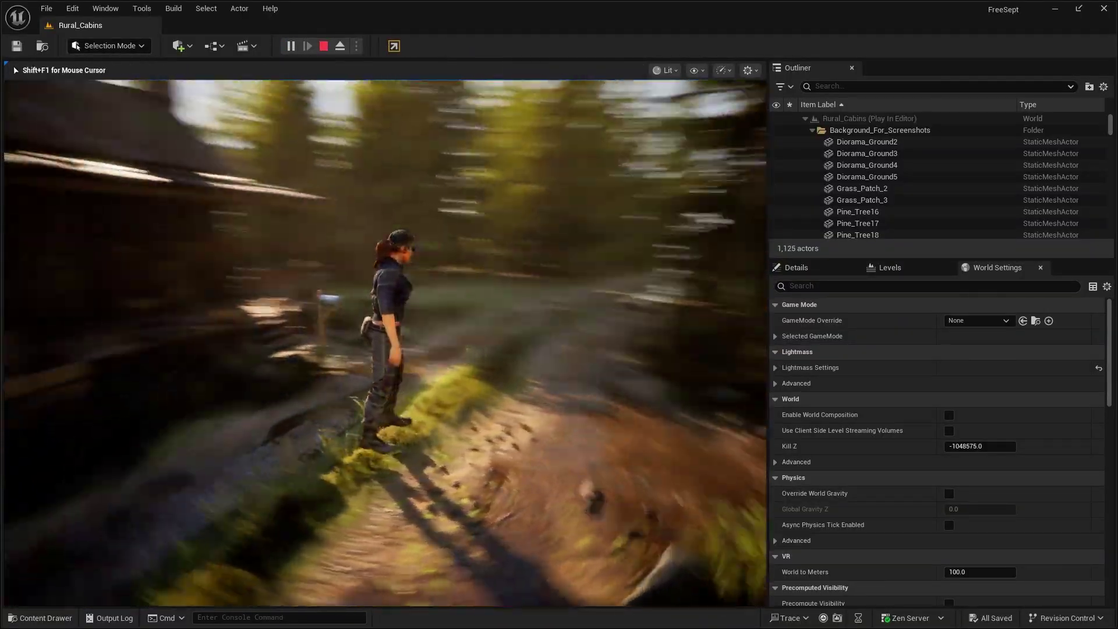
pyautogui.press('s')
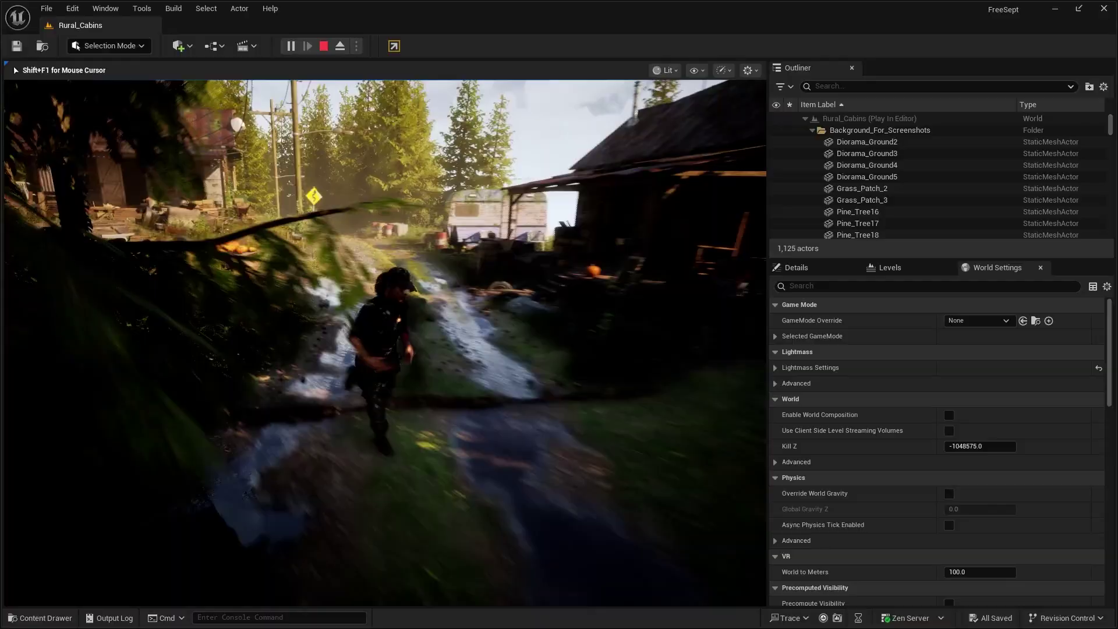
pyautogui.press('w')
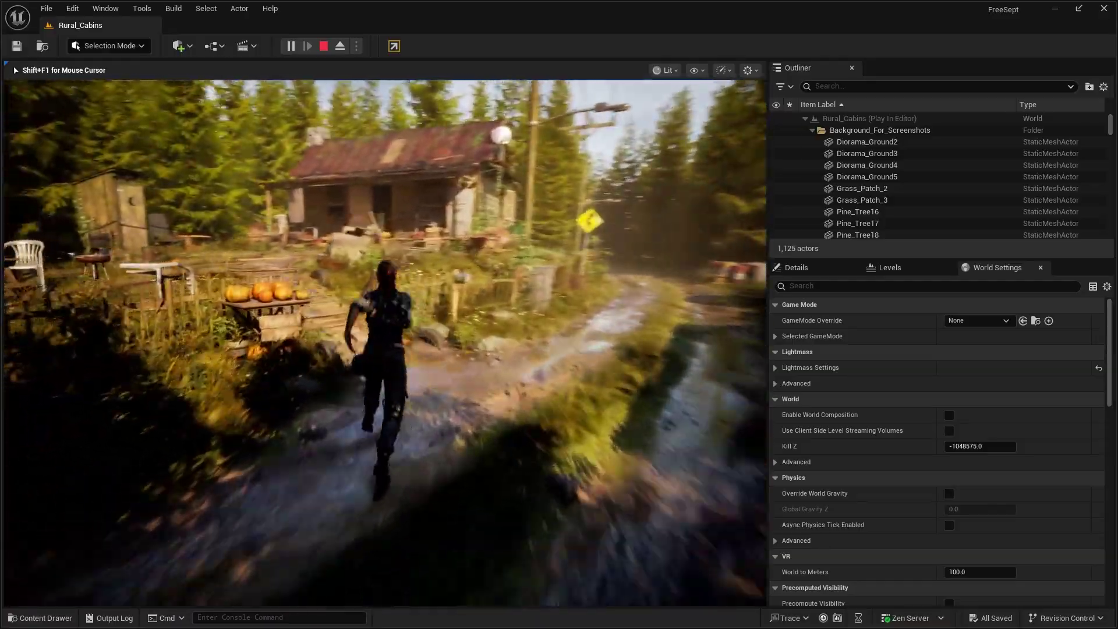
# - Run the survivor character along the dirt road past the warning sign, the picket fence and the house with the bins
pyautogui.press('s')
pyautogui.press('s')
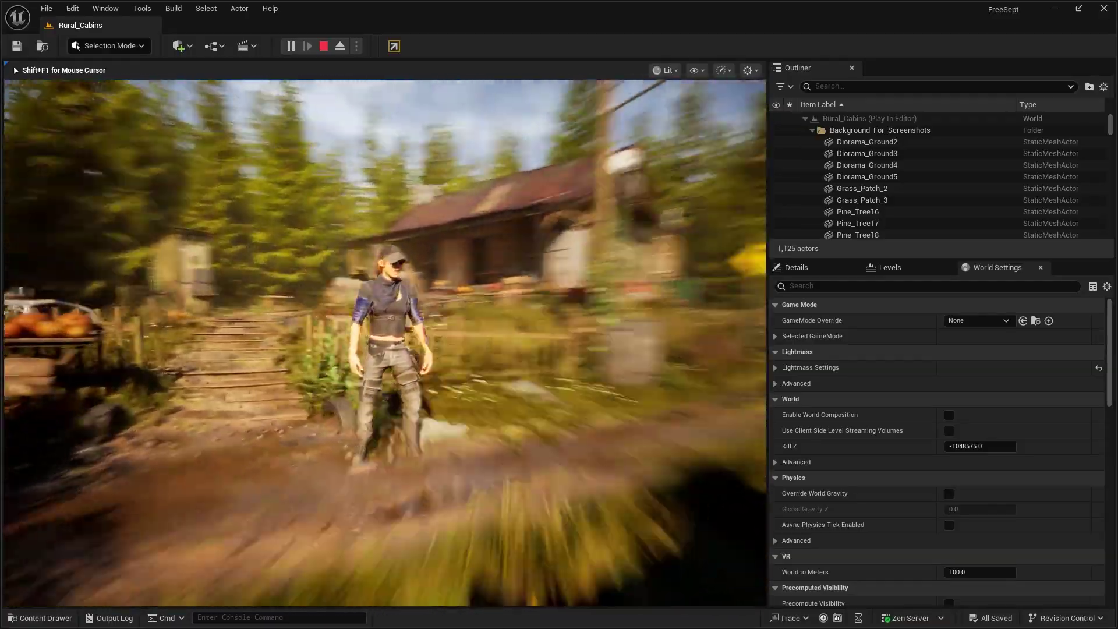
pyautogui.press('w')
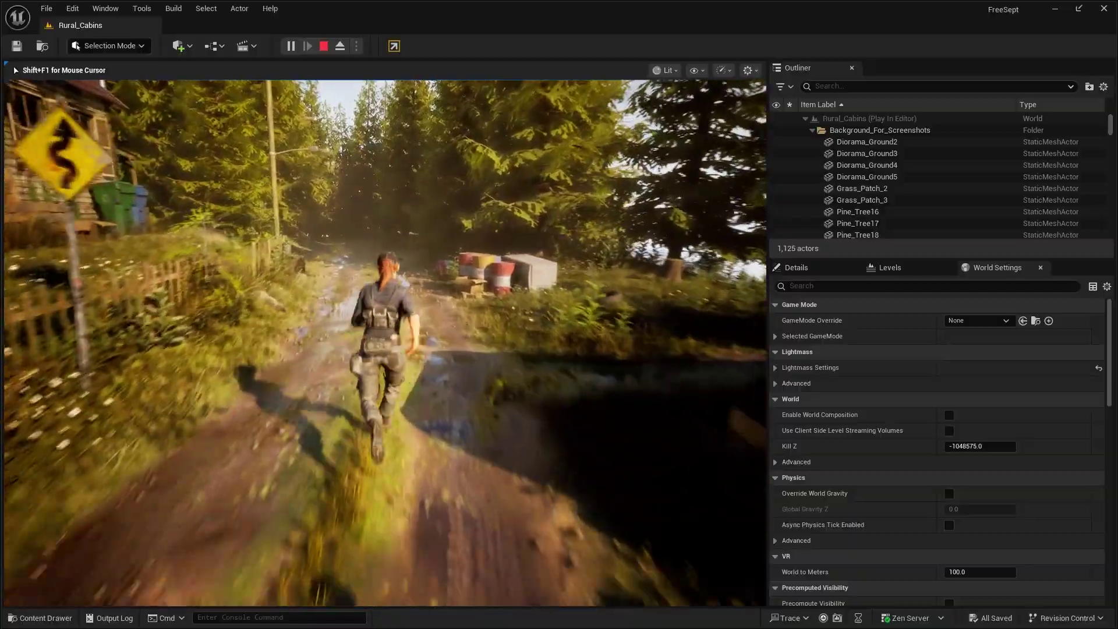
pyautogui.press('s')
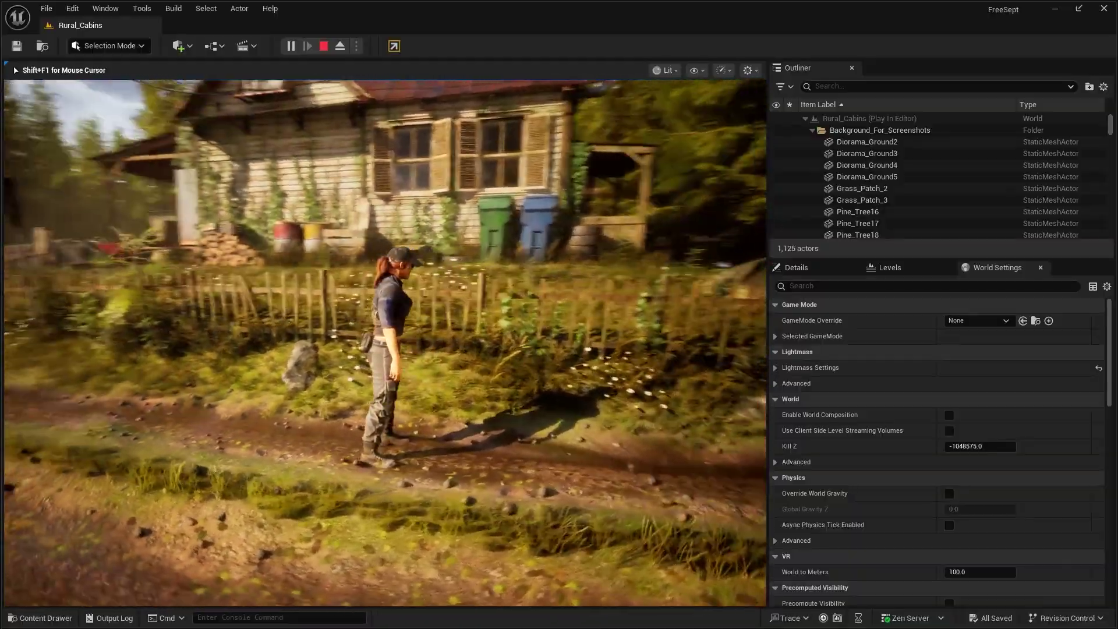
pyautogui.press('w')
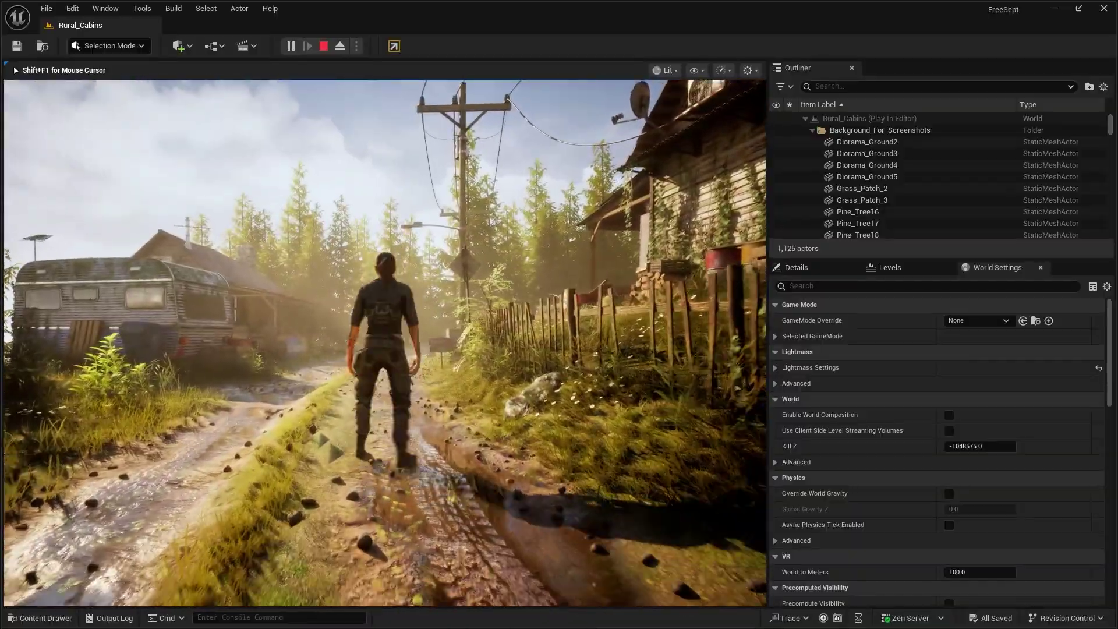
pyautogui.press('a')
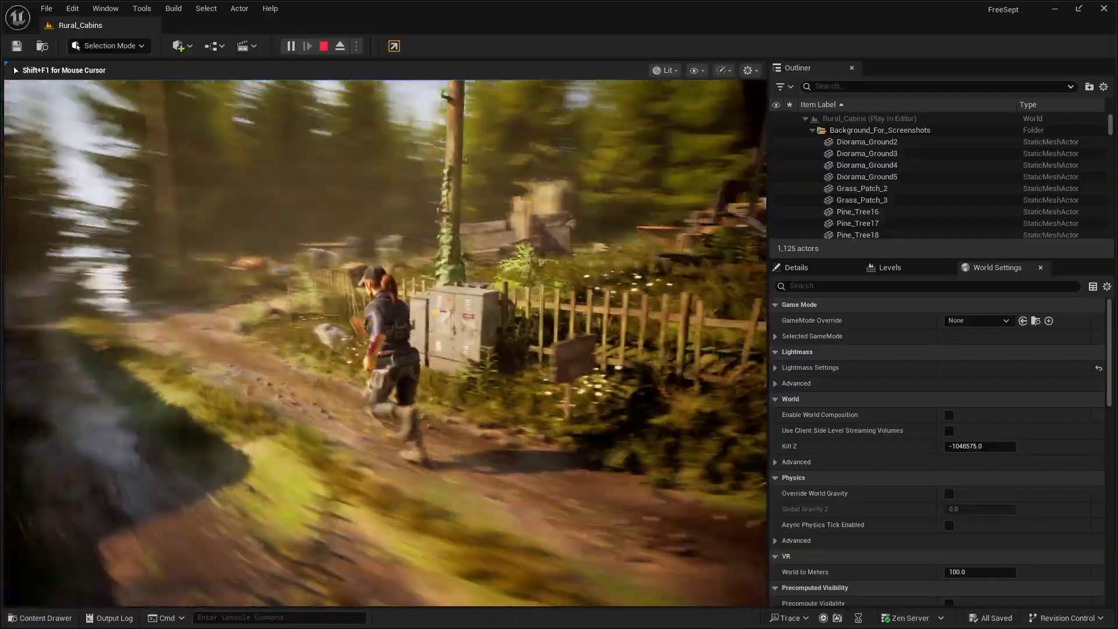
# - Run the character through the junk-filled yard of the porch cabin and back along the road to the caravan, and stop playing
pyautogui.press('w')
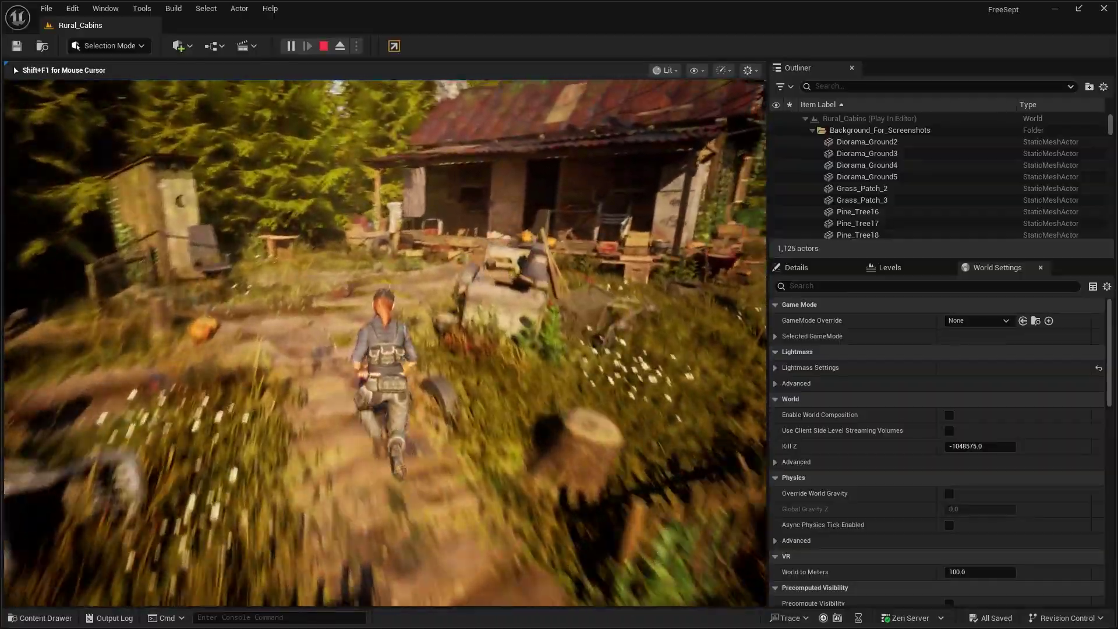
pyautogui.press('s')
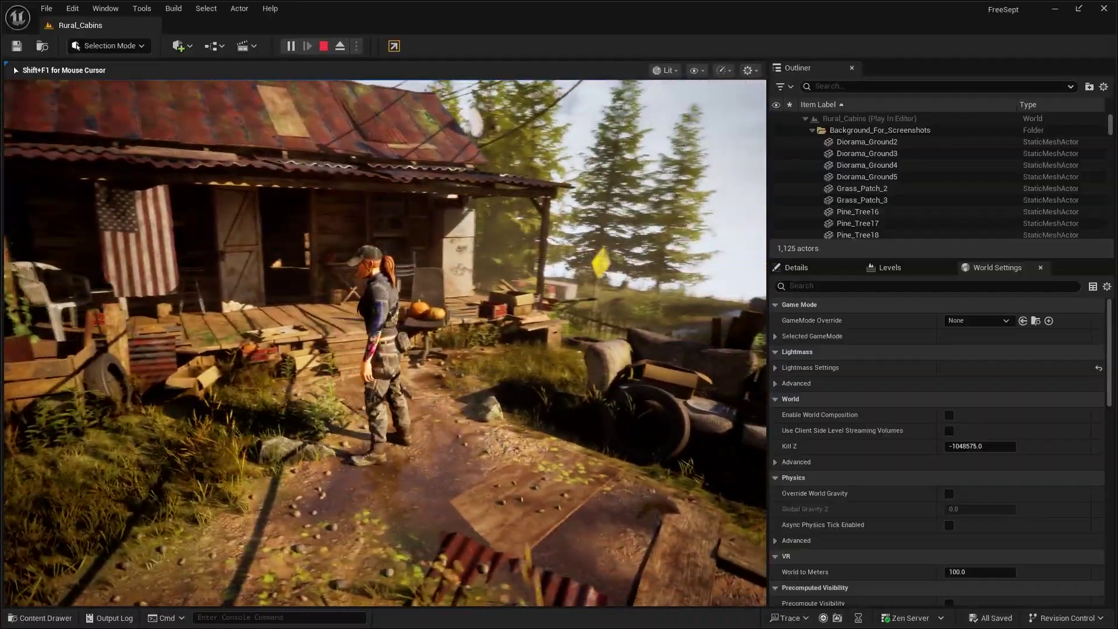
pyautogui.press('s')
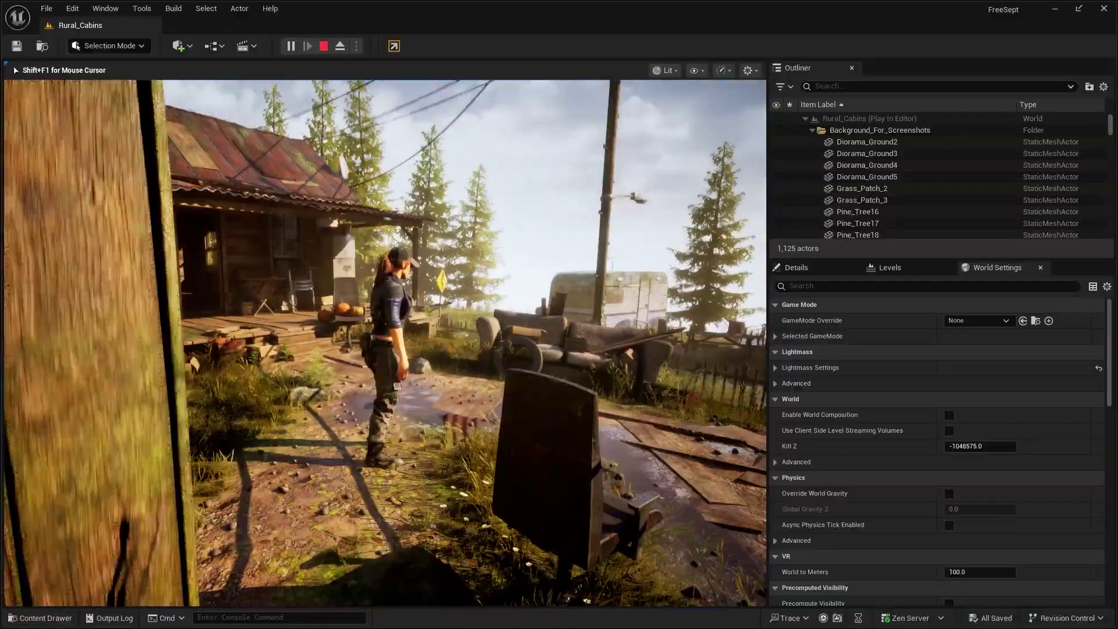
pyautogui.press('w')
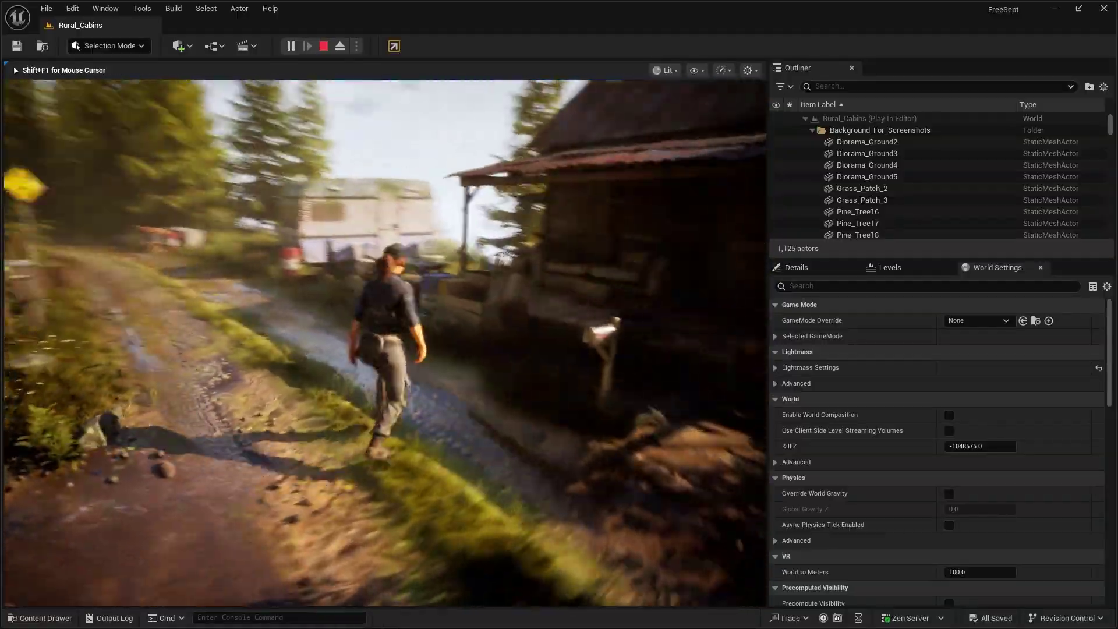
pyautogui.press('w')
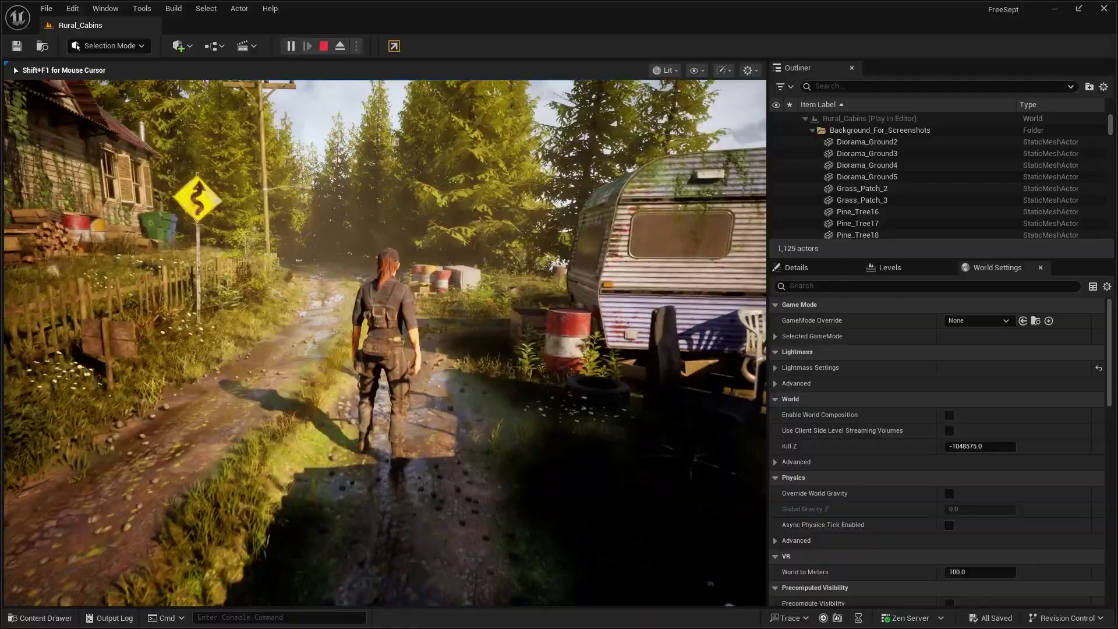
pyautogui.press('Escape')
# - Open the Foliage_Showcase level from Modular_Rural_Cabin's Maps folder and examine the ivy, cattails, bushes and grasses
pyautogui.hotkey('ctrl', 'space')
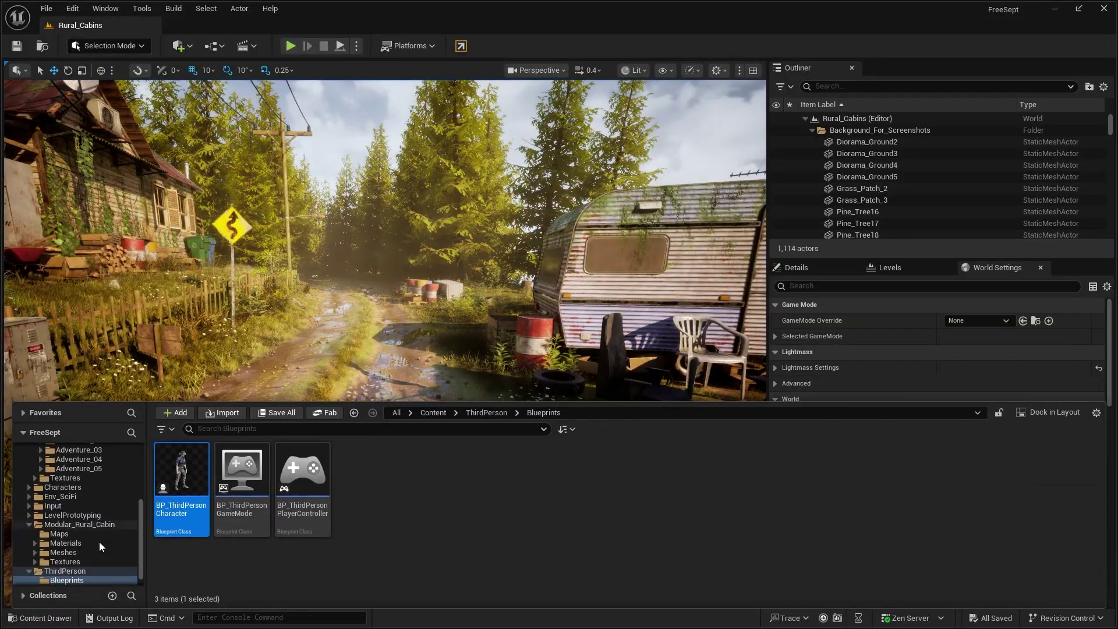
pyautogui.scroll(2, 90, 548)
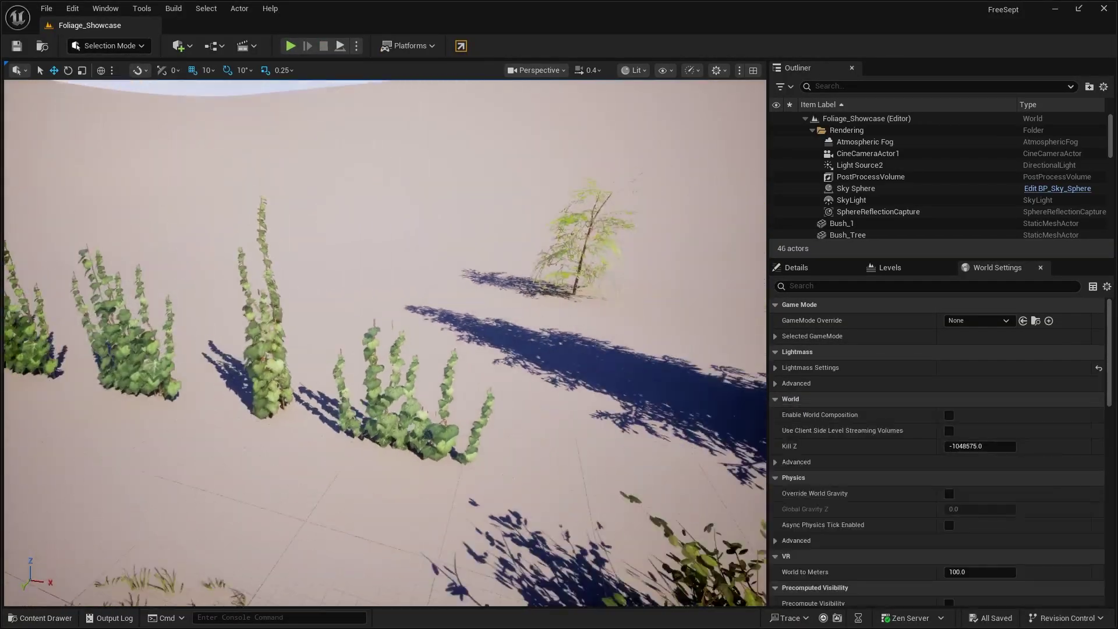
pyautogui.moveTo(385, 342); pyautogui.dragTo(431, 349, button='right')
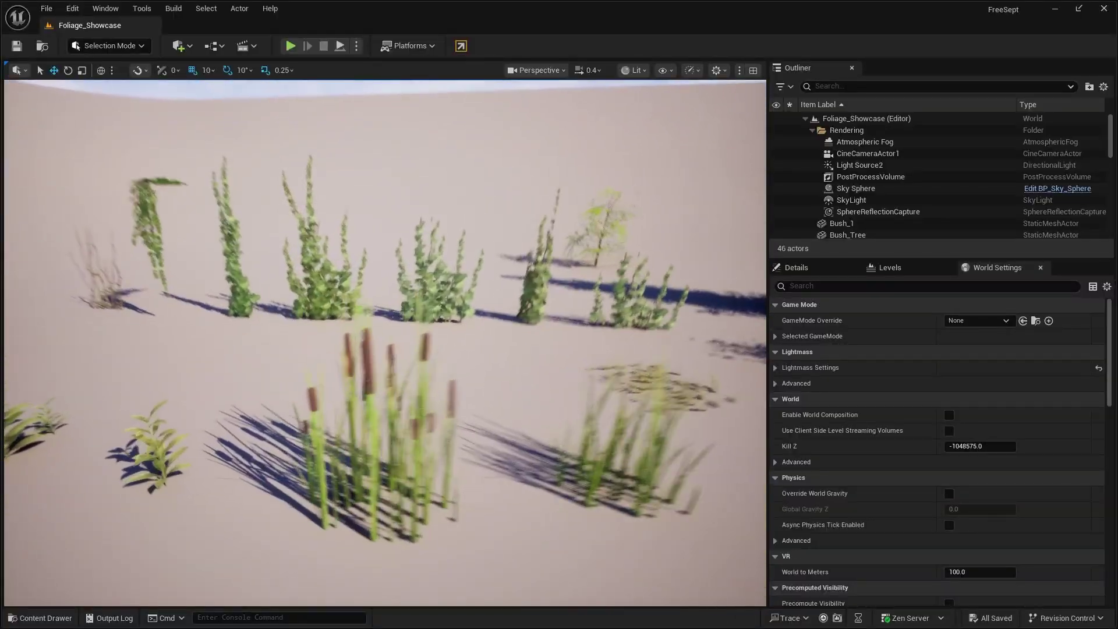
# - Open the Modular_Cabins_Showcase level and fly between the green, white and brown cabins to examine their walls, roofs and porches
pyautogui.hotkey('ctrl', 'space')
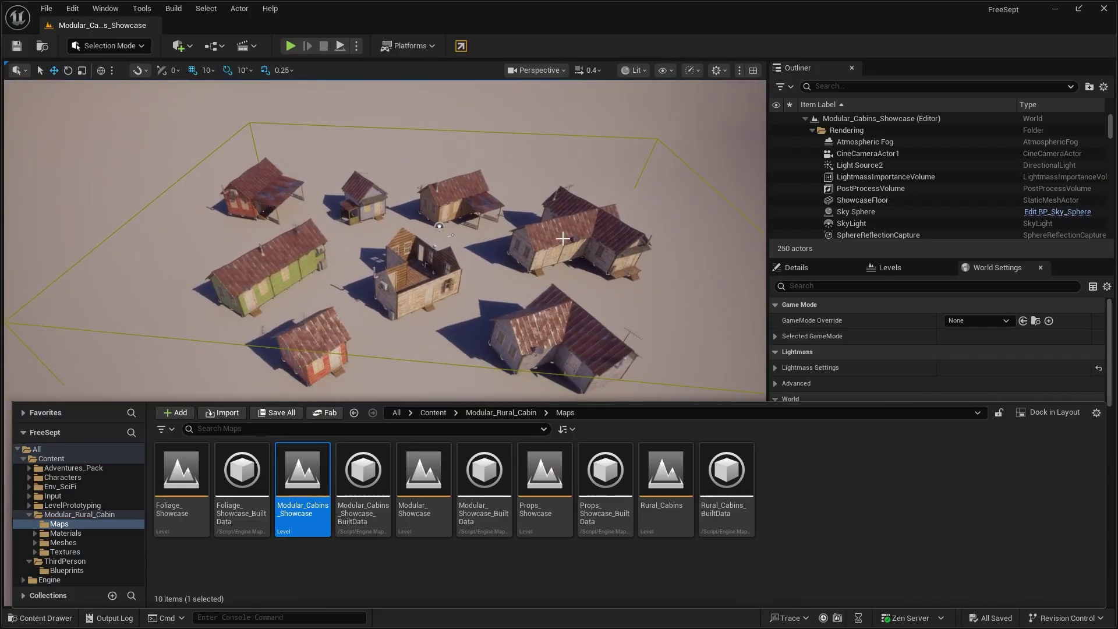
pyautogui.hotkey('ctrl', 'space')
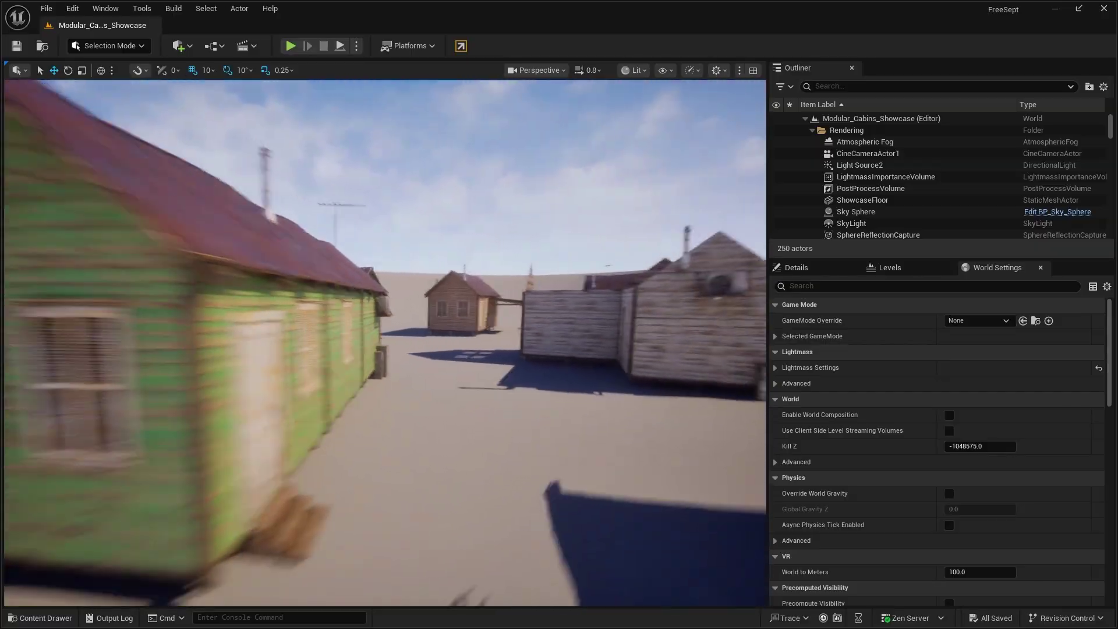
pyautogui.press('s')
pyautogui.moveTo(385, 342); pyautogui.dragTo(431, 308, button='right')
pyautogui.scroll(-2, 385, 342)
pyautogui.press('w')
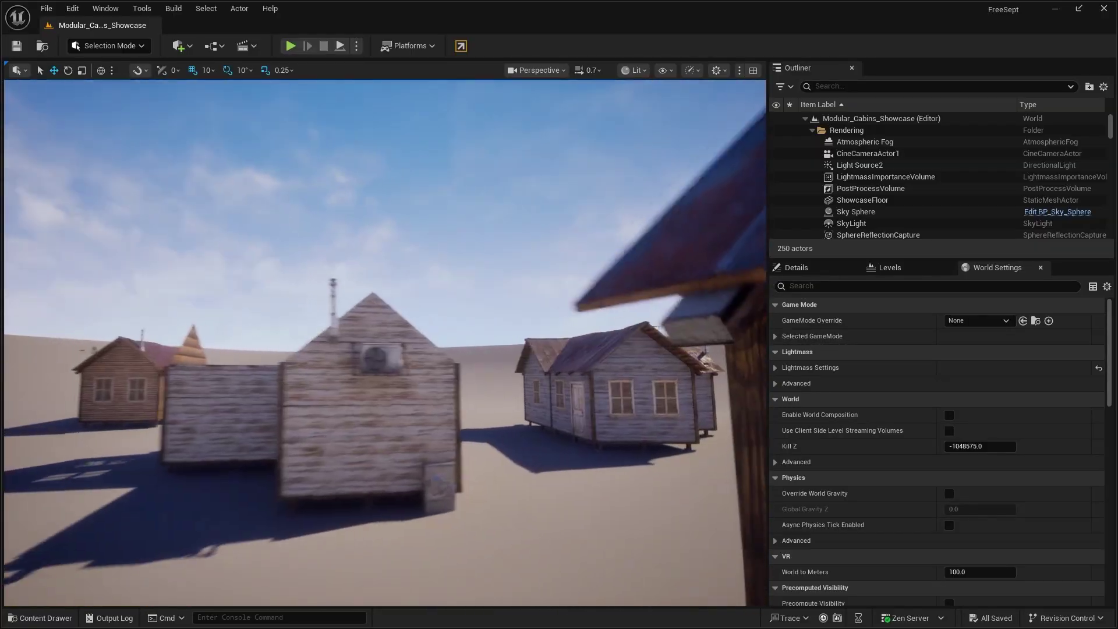
pyautogui.scroll(1, 384, 343)
pyautogui.moveTo(384, 344); pyautogui.dragTo(605, 343, button='right')
pyautogui.press('d')
pyautogui.moveTo(385, 343); pyautogui.dragTo(228, 343, button='right')
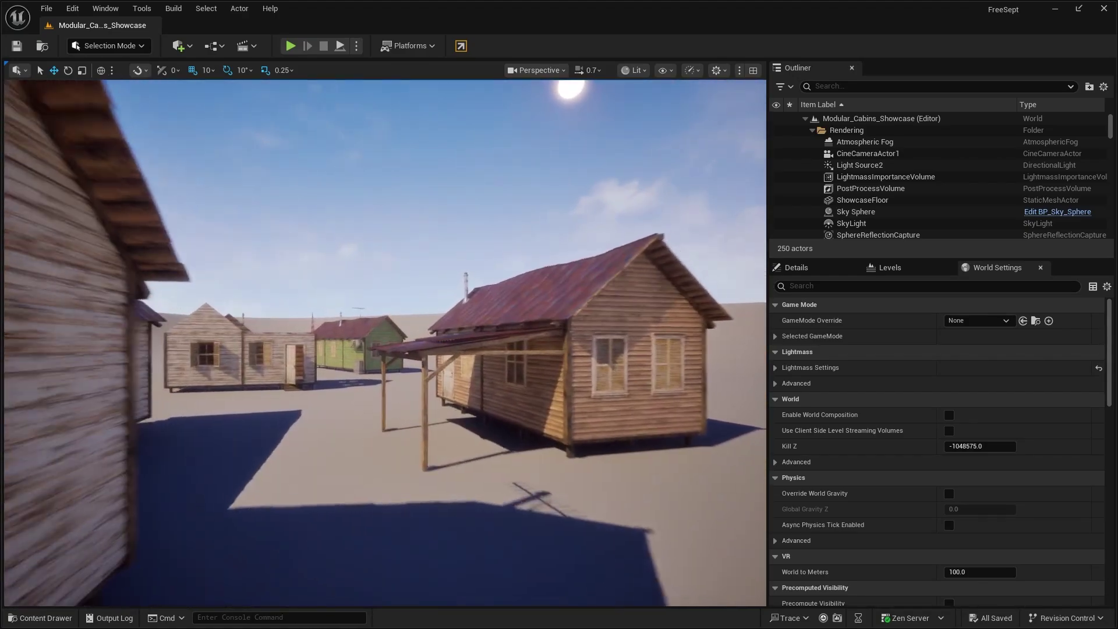
pyautogui.moveTo(384, 342); pyautogui.dragTo(477, 443, button='right')
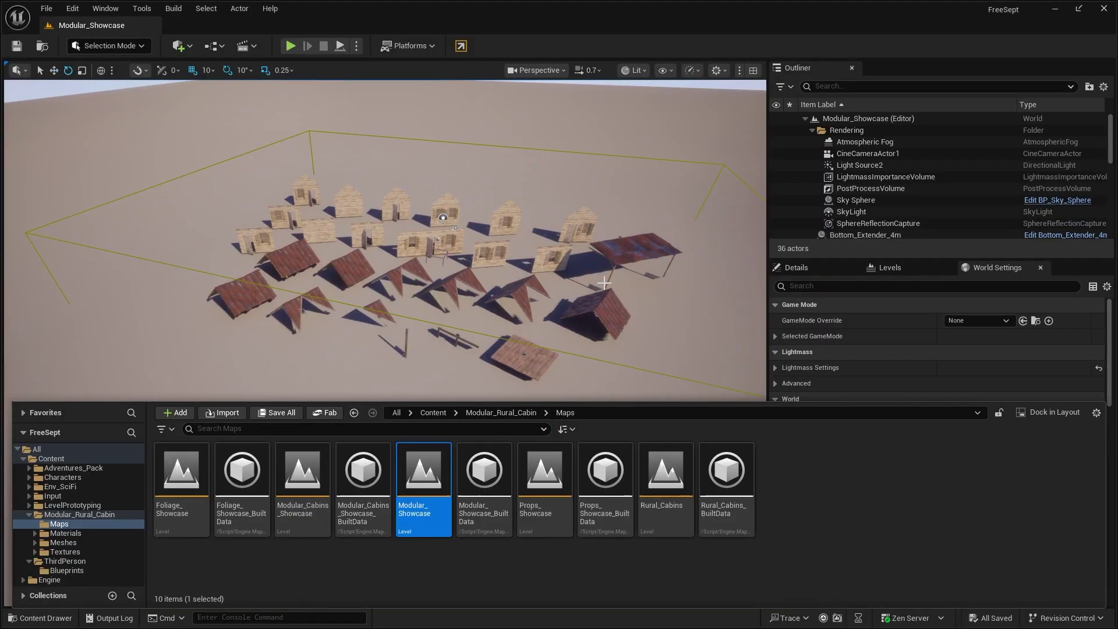
# - Examine the separate wall, gable and roof pieces laid out in the Modular_Showcase level
pyautogui.moveTo(605, 283); pyautogui.dragTo(641, 292, button='right')
pyautogui.press('w')
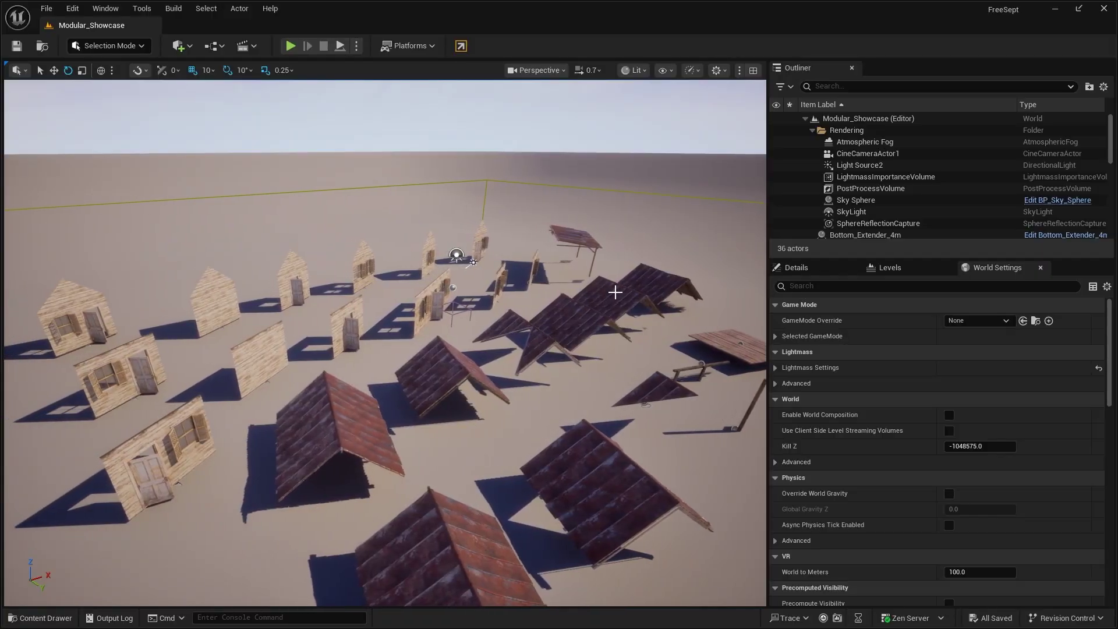
# - Open the Props_Showcase level and move in on the caravan, boat, barrels, utility poles and other props
pyautogui.hotkey('ctrl', 'space')
pyautogui.doubleClick(543, 482)
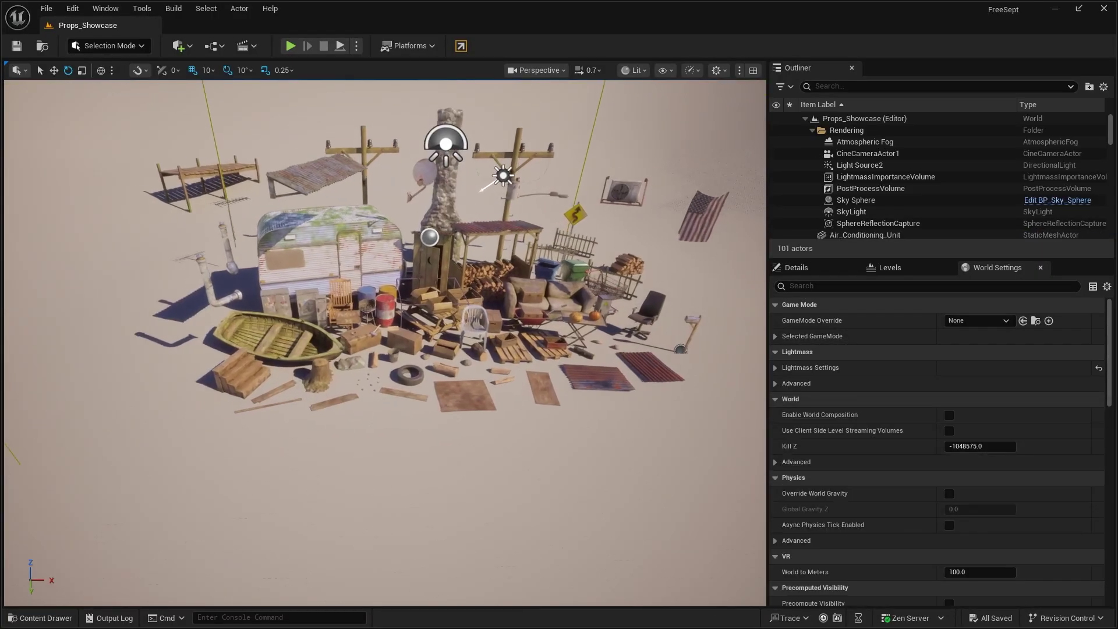
pyautogui.press('w')
pyautogui.moveTo(613, 258); pyautogui.dragTo(671, 263, button='right')
pyautogui.scroll(-2, 613, 258)
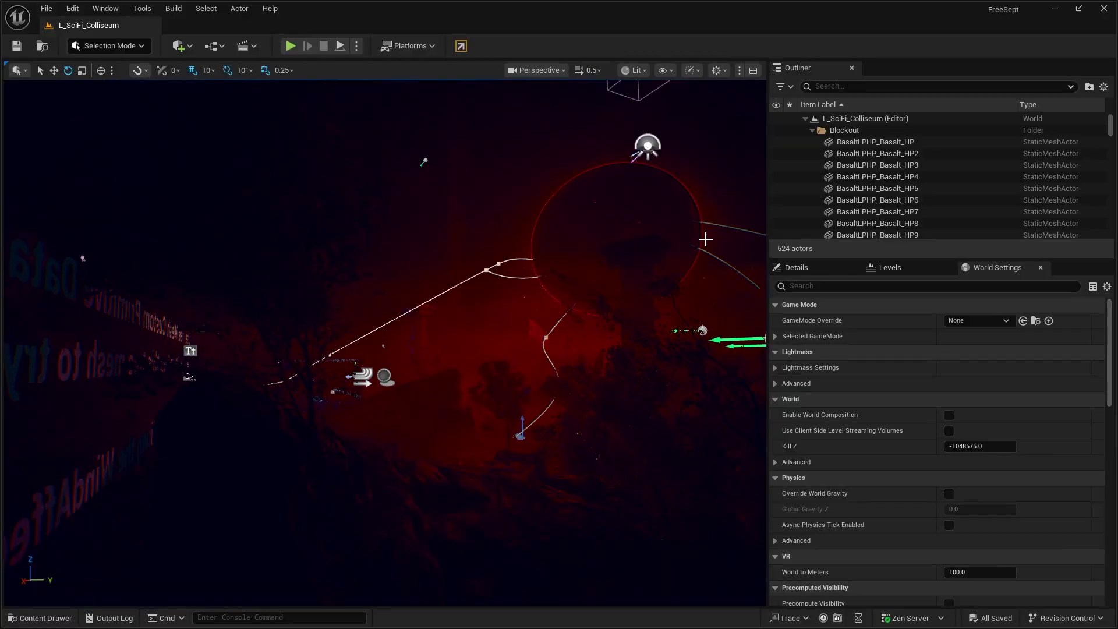
# - Examine the glowing red ring, armored gunner and floating rocks in the L_SciFi_Colliseum level, and toggle the viewport's game view
pyautogui.moveTo(706, 238); pyautogui.dragTo(684, 221, button='right')
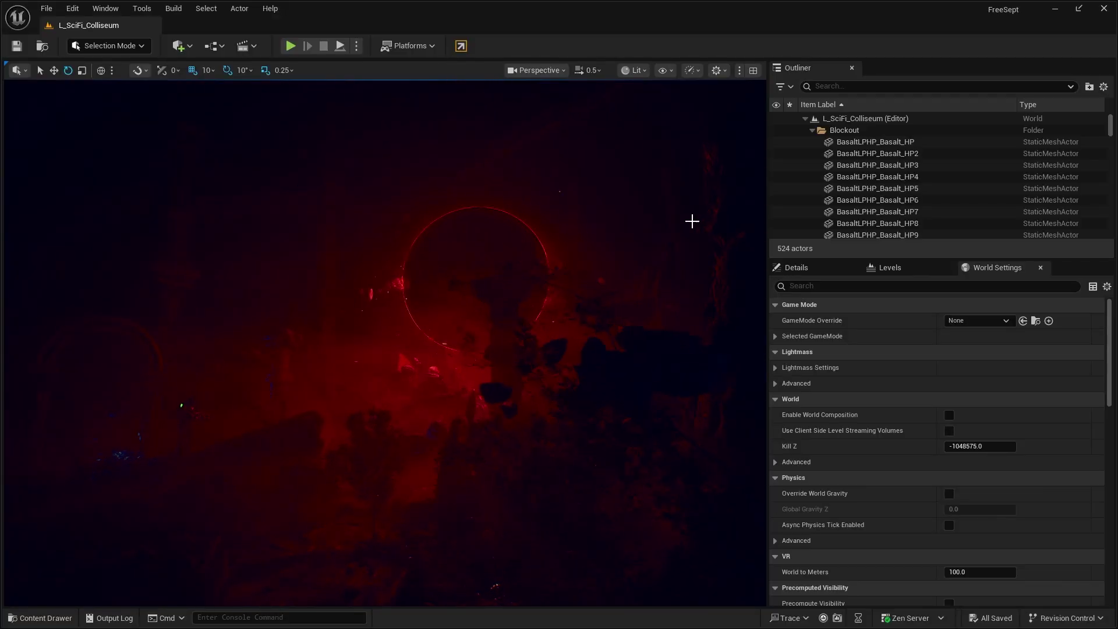
pyautogui.moveTo(684, 221); pyautogui.dragTo(684, 222, button='right')
pyautogui.scroll(-2, 684, 221)
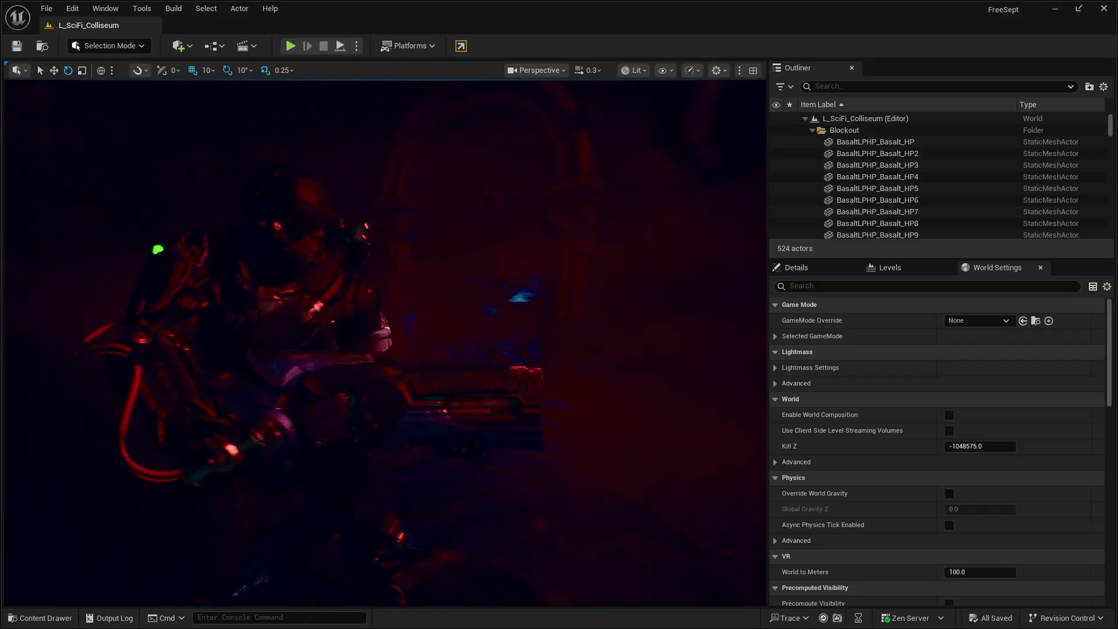
pyautogui.moveTo(684, 221); pyautogui.dragTo(684, 221, button='right')
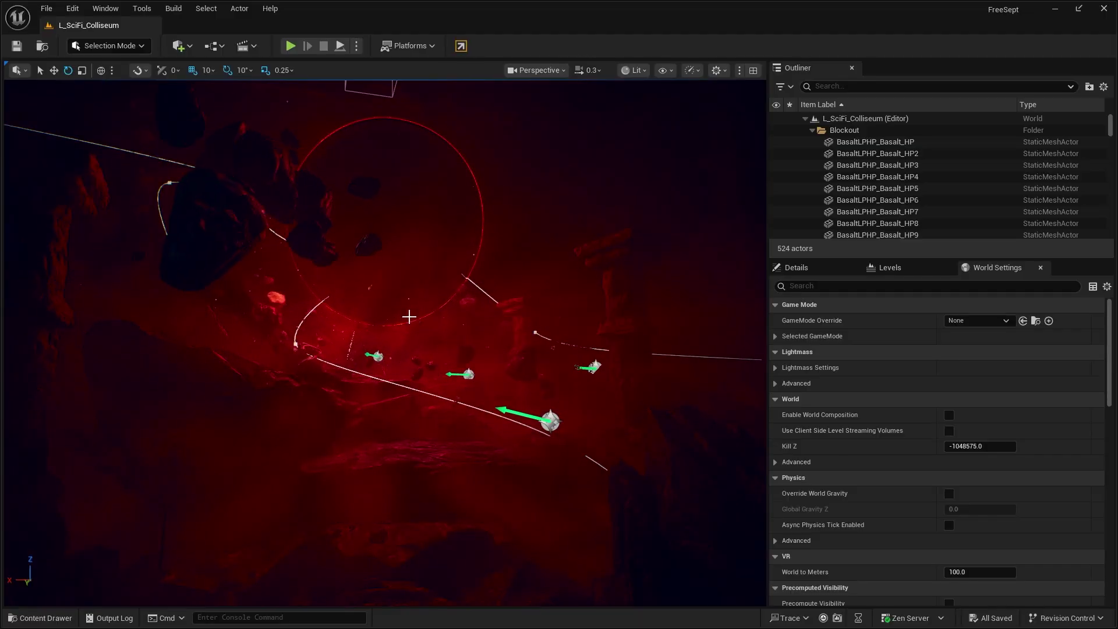
pyautogui.moveTo(409, 317); pyautogui.dragTo(408, 316, button='right')
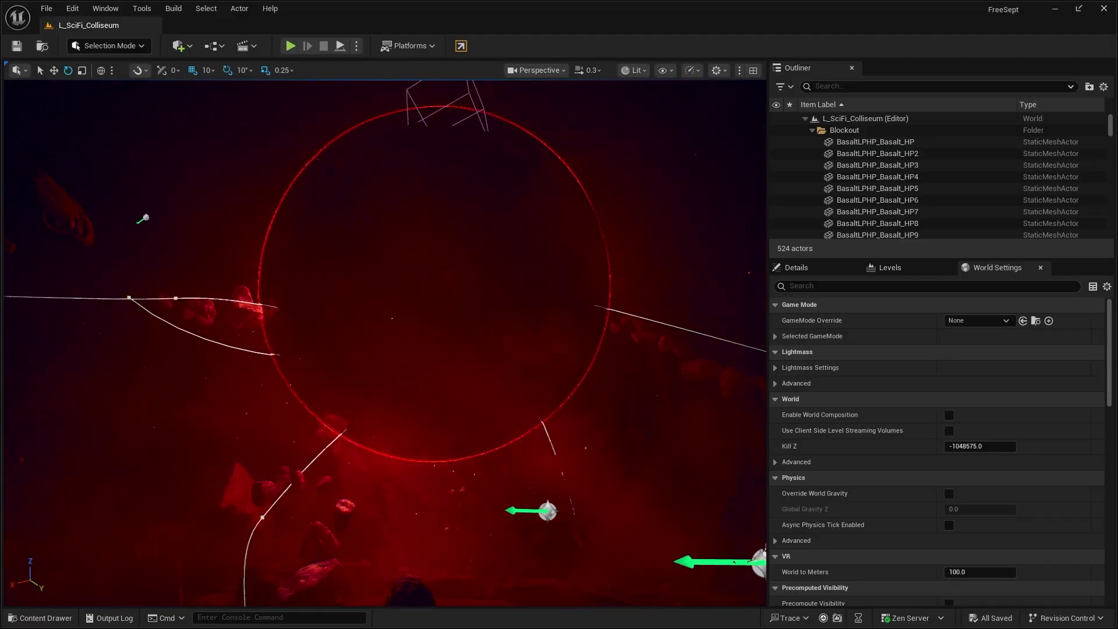
pyautogui.moveTo(577, 287); pyautogui.dragTo(577, 287, button='right')
pyautogui.press('g')
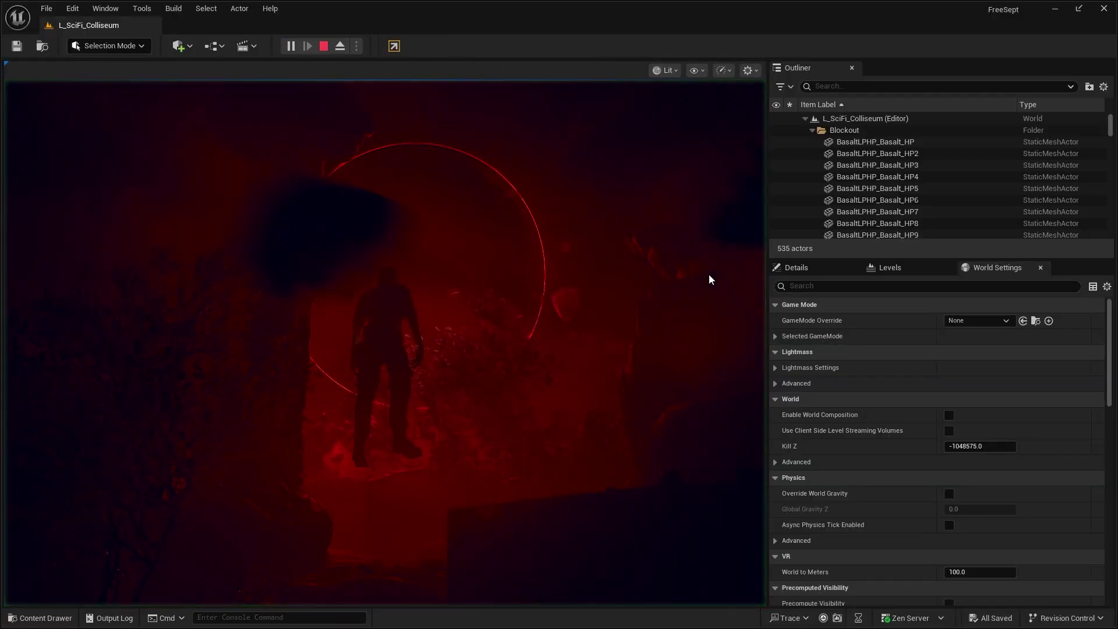
# - Play the L_SciFi_Colliseum level and run the survivor character over the rocks into the dark ruins, jumping along the way
pyautogui.click(708, 275)
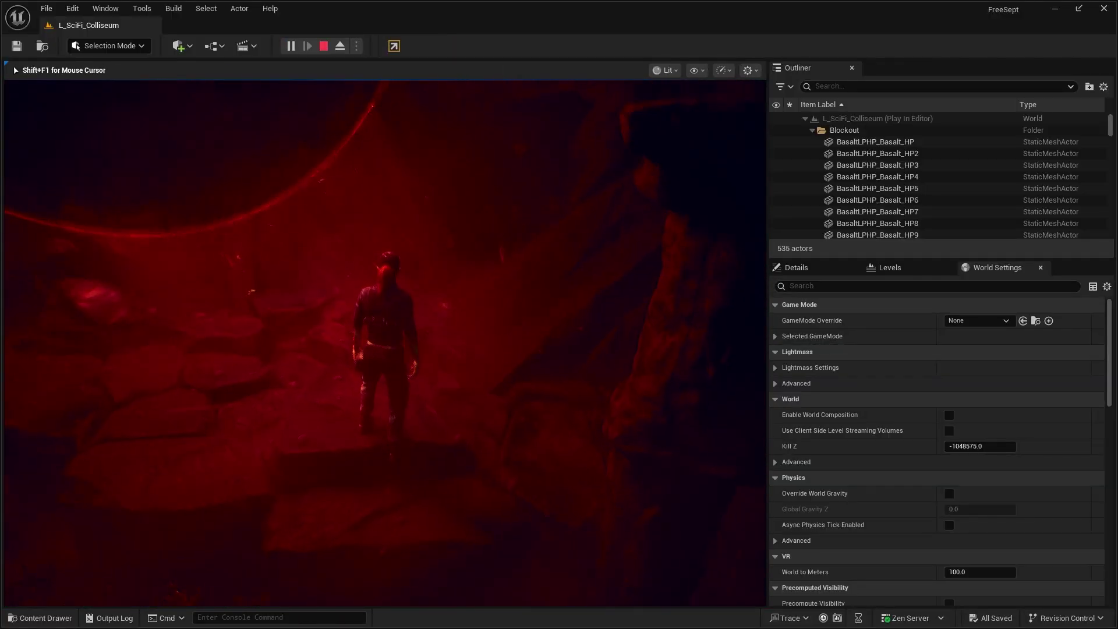
pyautogui.press('w')
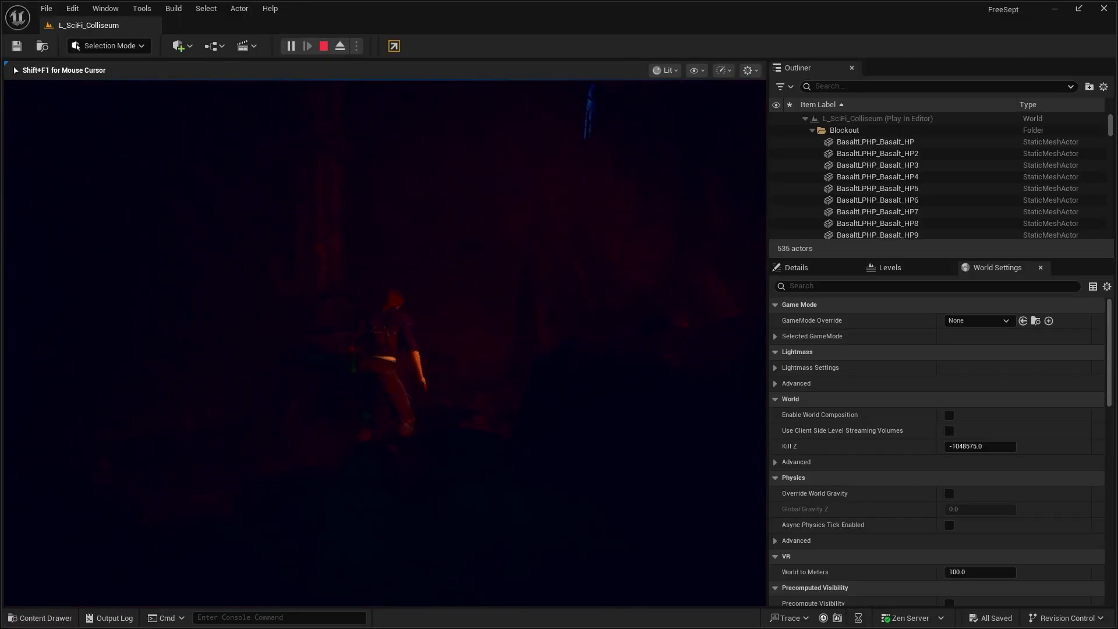
pyautogui.press('w')
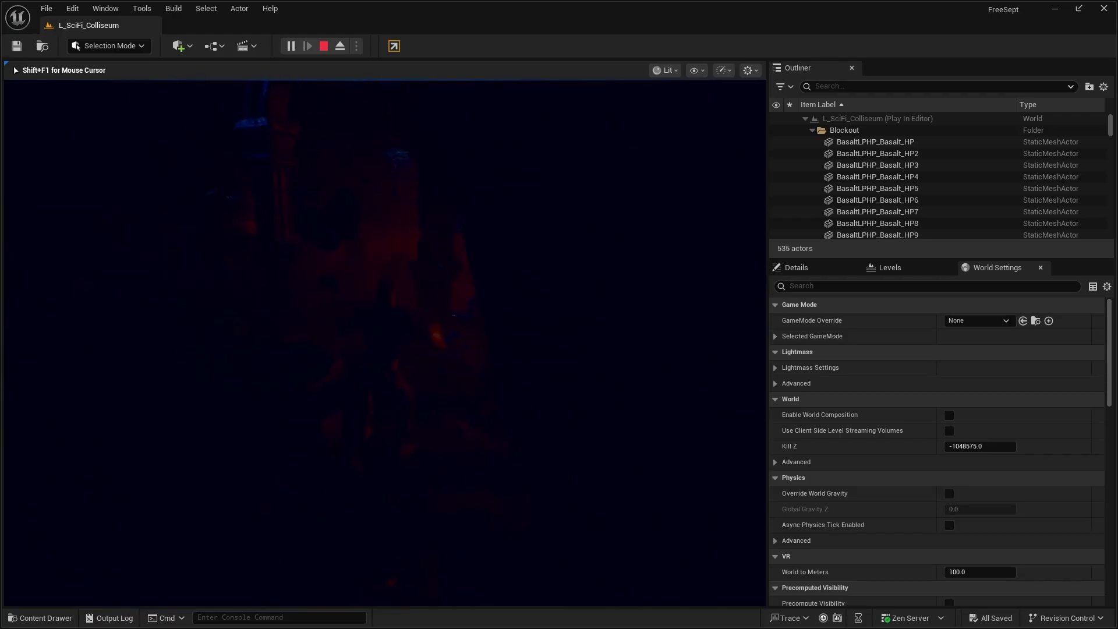
pyautogui.press('w')
pyautogui.press('space')
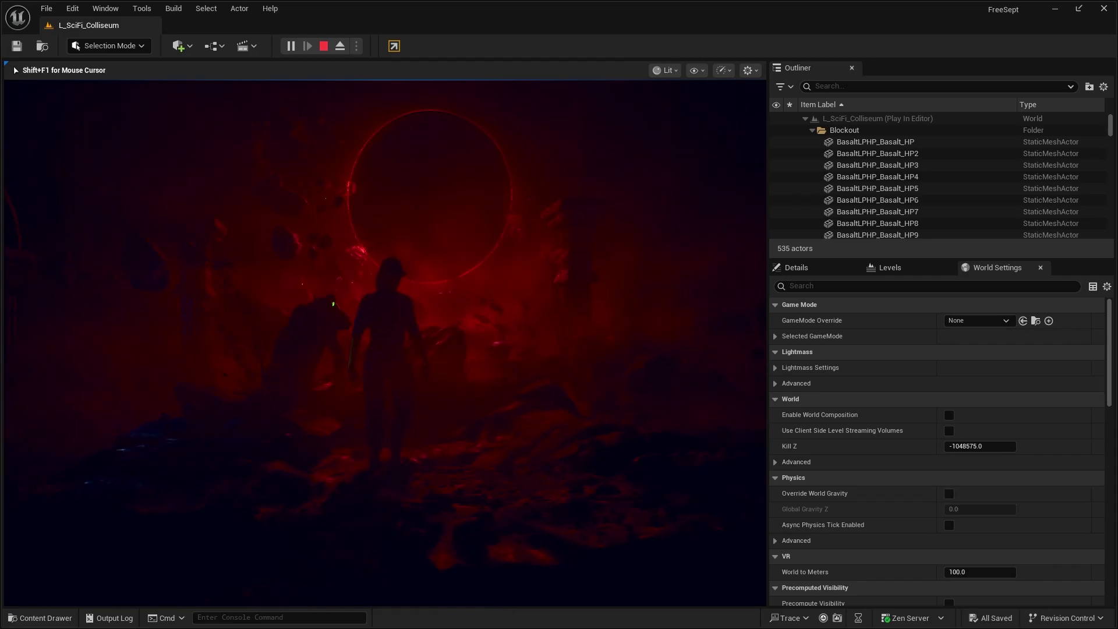
# - Walk and jump the character around the rocky ground facing the glowing ring, the armored figure and the arch
pyautogui.press('d')
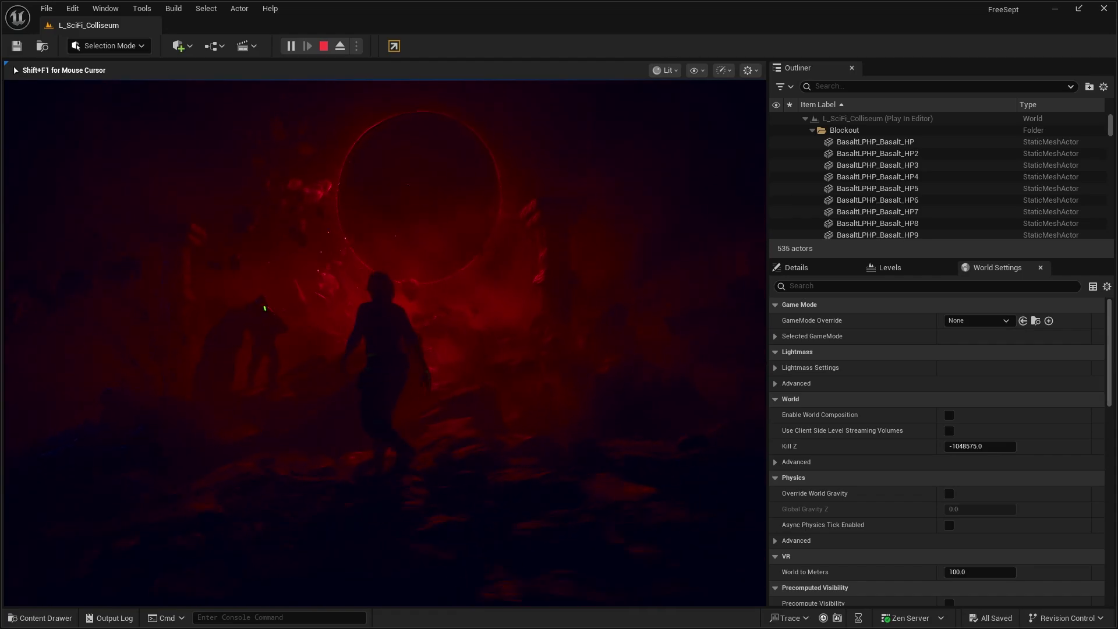
pyautogui.press('w')
pyautogui.press('space')
pyautogui.press('s')
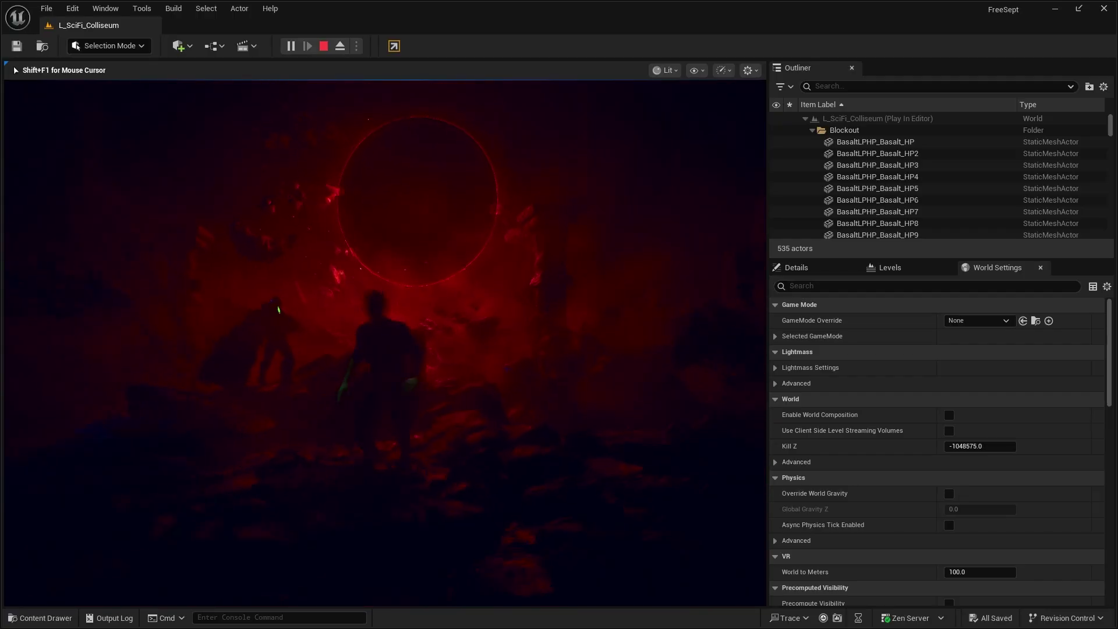
pyautogui.press('a')
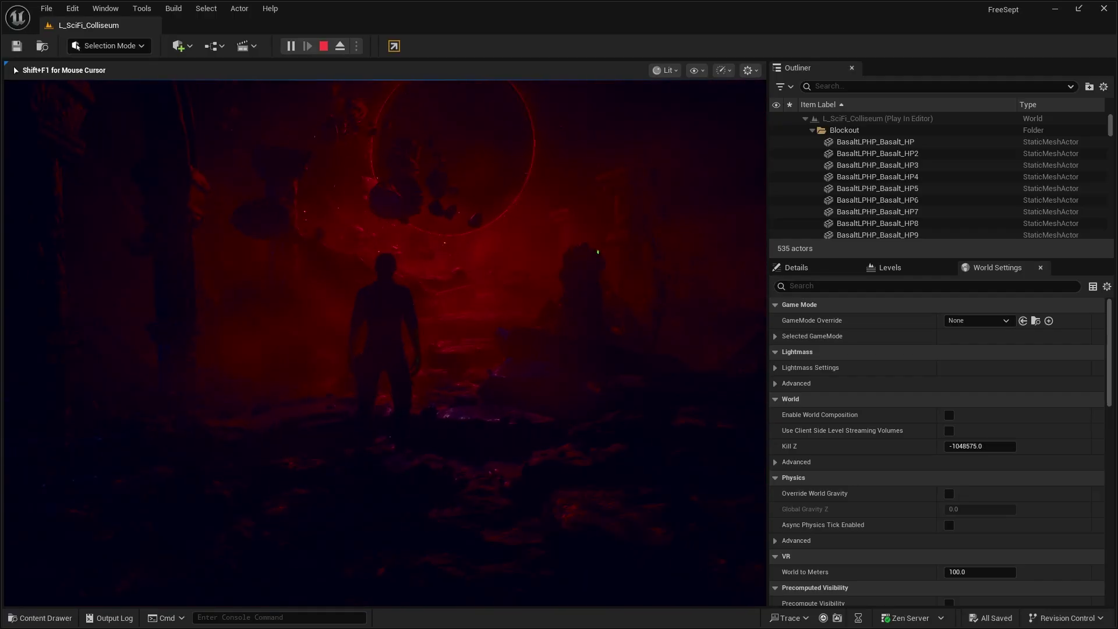
pyautogui.press('a')
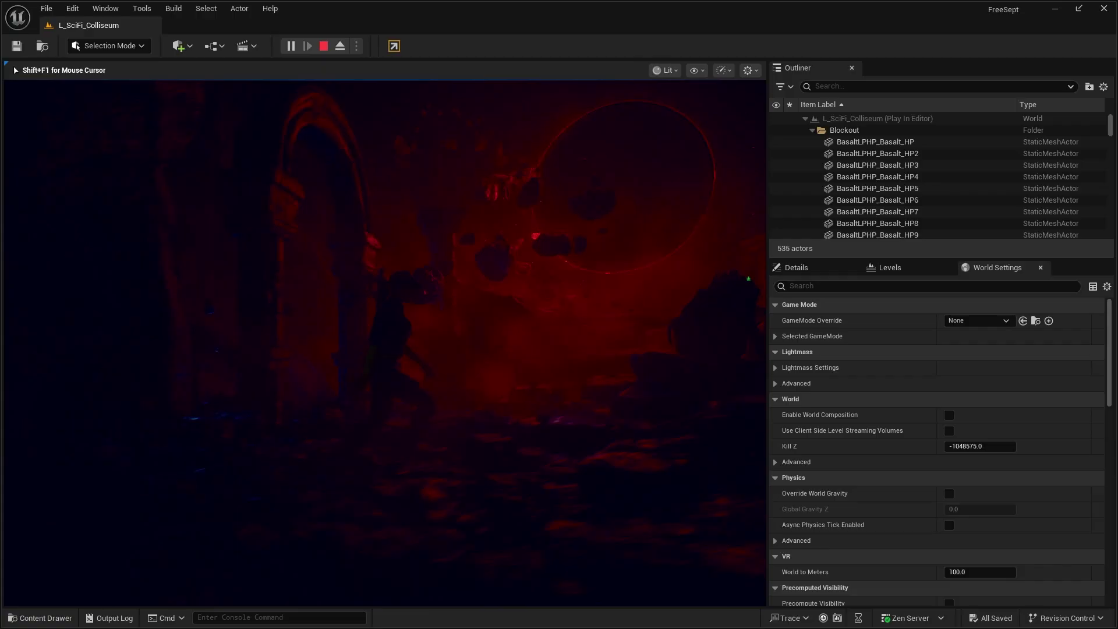
# - Stop the play session, open the L_Assets level from Env_SciFi/Levels, and look over its rocks, arch, pillars and basalt floor pieces
pyautogui.press('Escape')
pyautogui.click(44, 619)
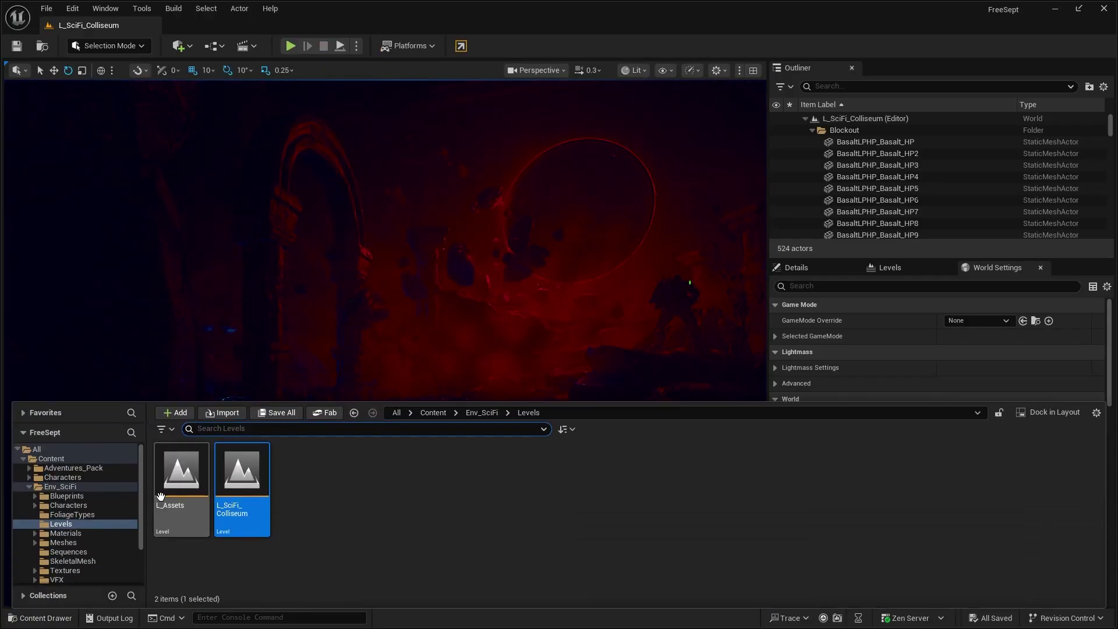
pyautogui.doubleClick(181, 472)
pyautogui.moveTo(384, 238); pyautogui.dragTo(364, 291, button='right')
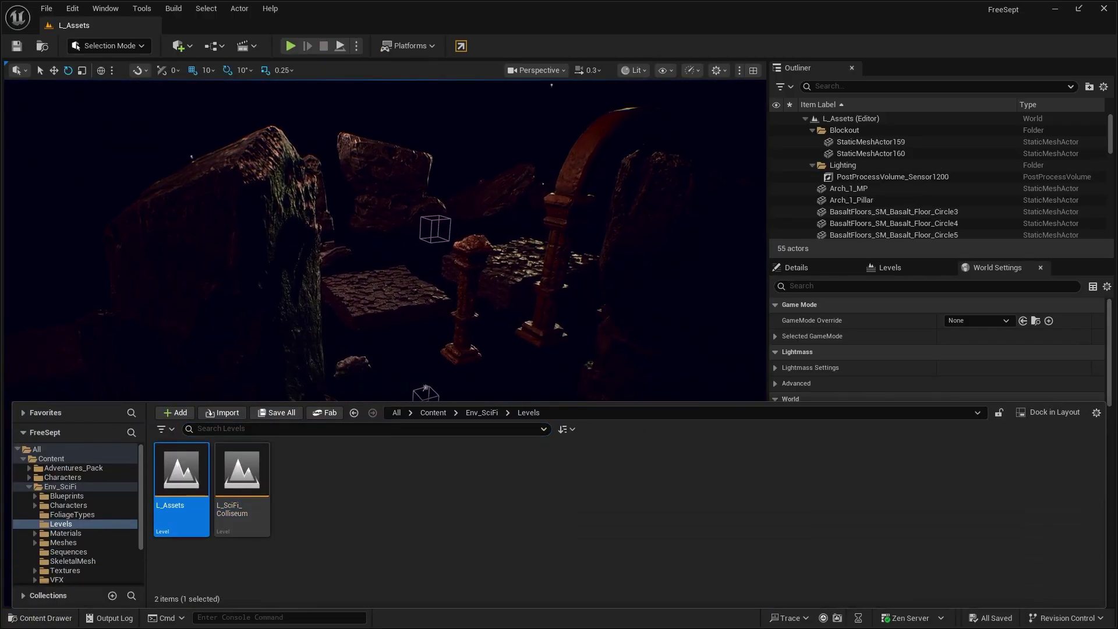
pyautogui.moveTo(573, 222); pyautogui.dragTo(502, 211, button='right')
pyautogui.scroll(3, 573, 222)
# - Switch the viewport to Unlit view mode and examine the spheres, boulders and basalt floor pieces in the asset level
pyautogui.click(627, 73)
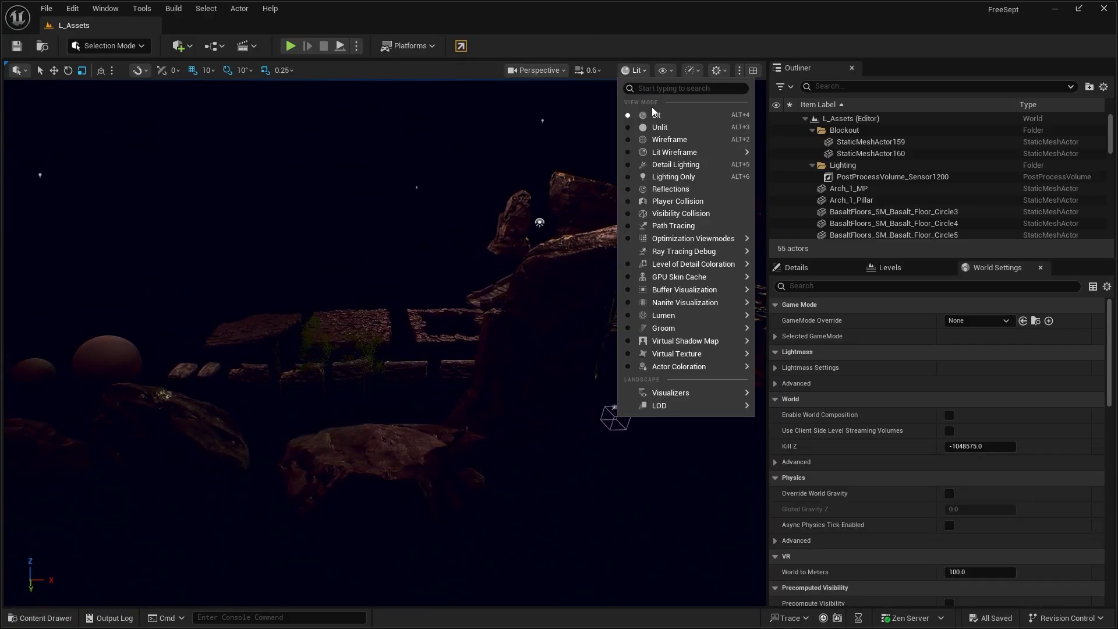
pyautogui.click(650, 128)
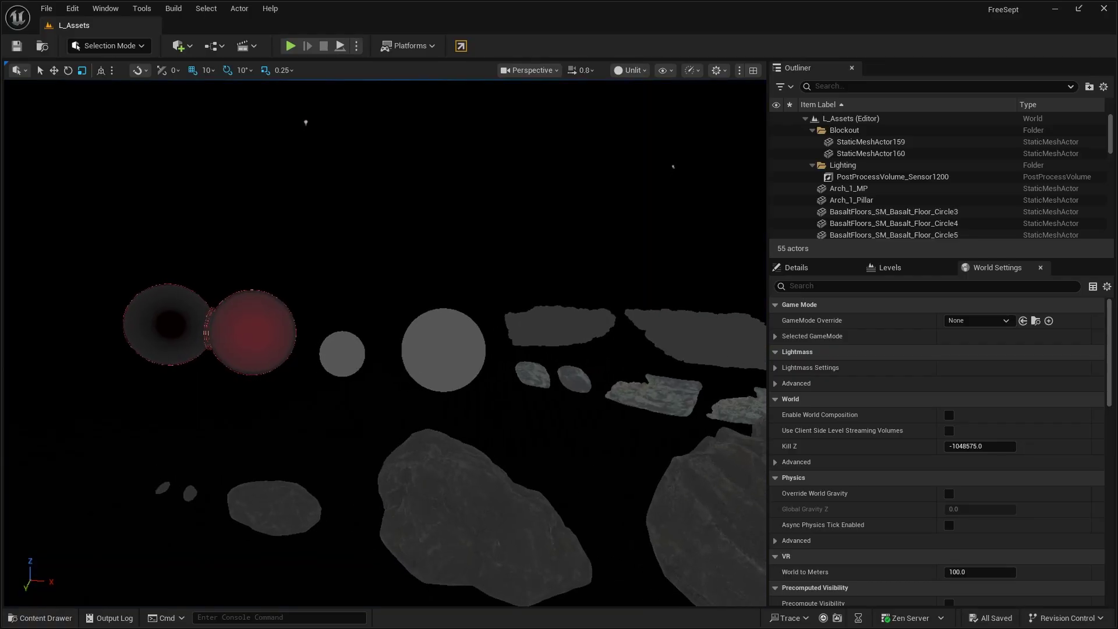
pyautogui.moveTo(384, 344); pyautogui.dragTo(570, 326, button='right')
pyautogui.moveTo(345, 427); pyautogui.dragTo(345, 426, button='right')
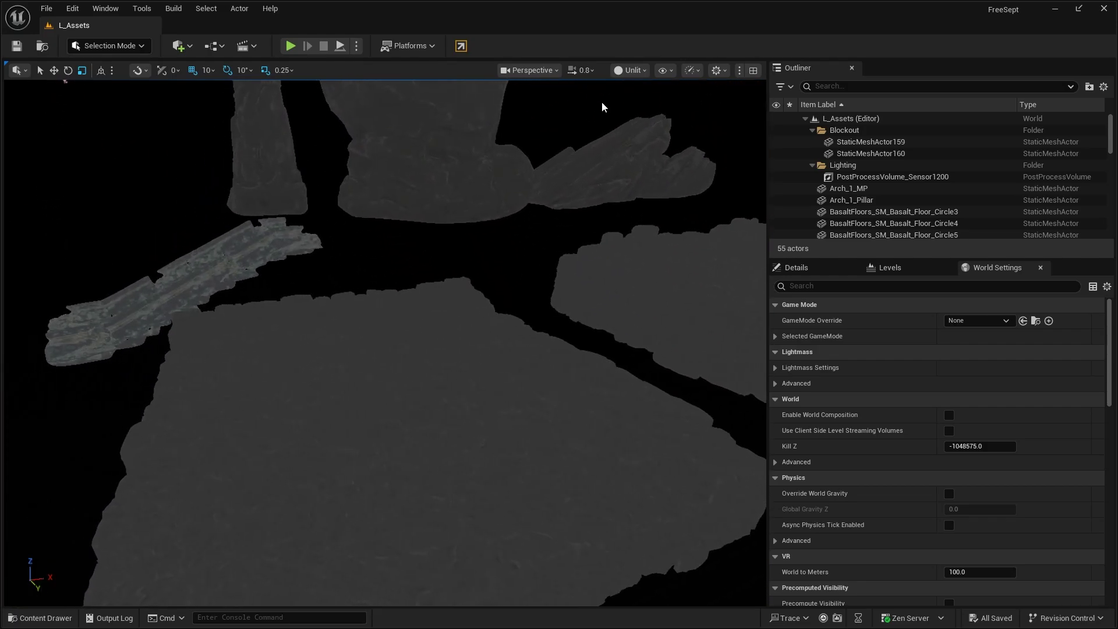
# - Return the viewport to Lit view mode and tour the asset level's rocks, stone blocks, plants, floor pieces and spheres
pyautogui.click(630, 71)
pyautogui.click(643, 115)
pyautogui.scroll(-1, 467, 279)
pyautogui.moveTo(467, 280); pyautogui.dragTo(467, 280, button='right')
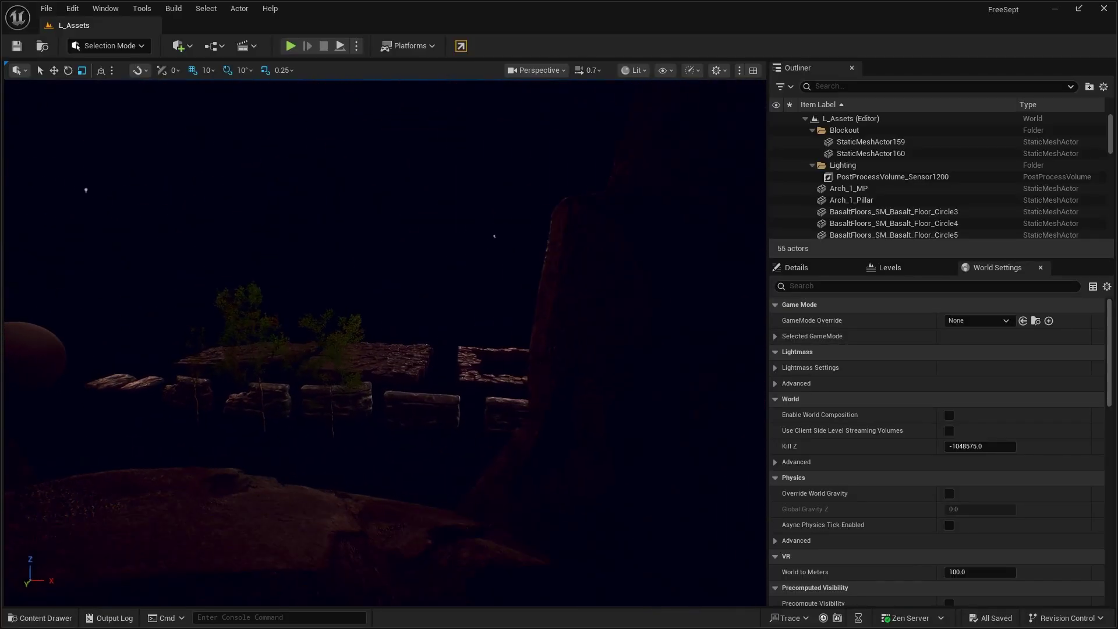
pyautogui.moveTo(467, 279); pyautogui.dragTo(485, 285, button='right')
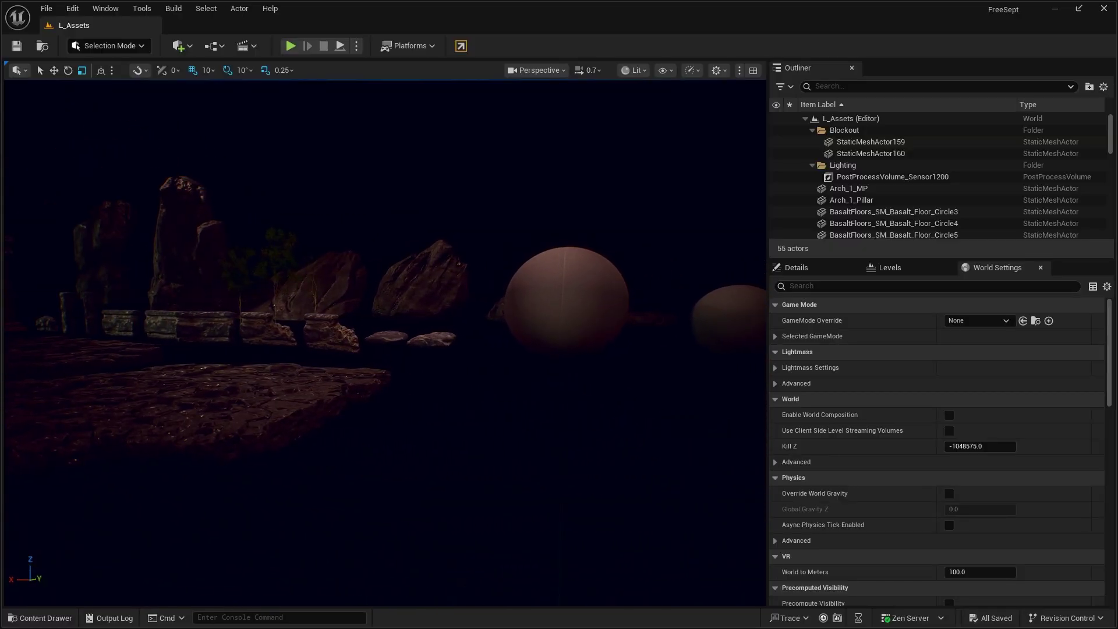